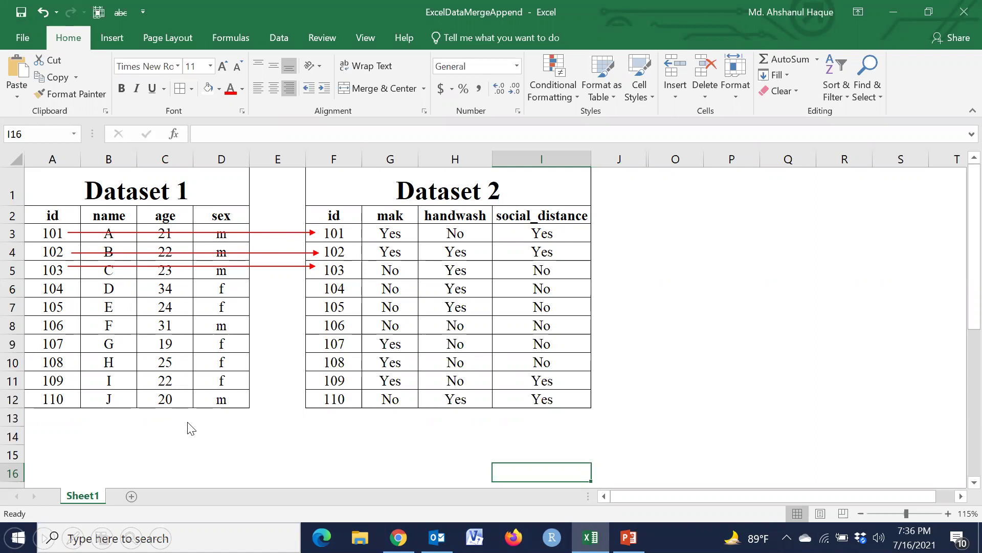
key(alt+Tab)
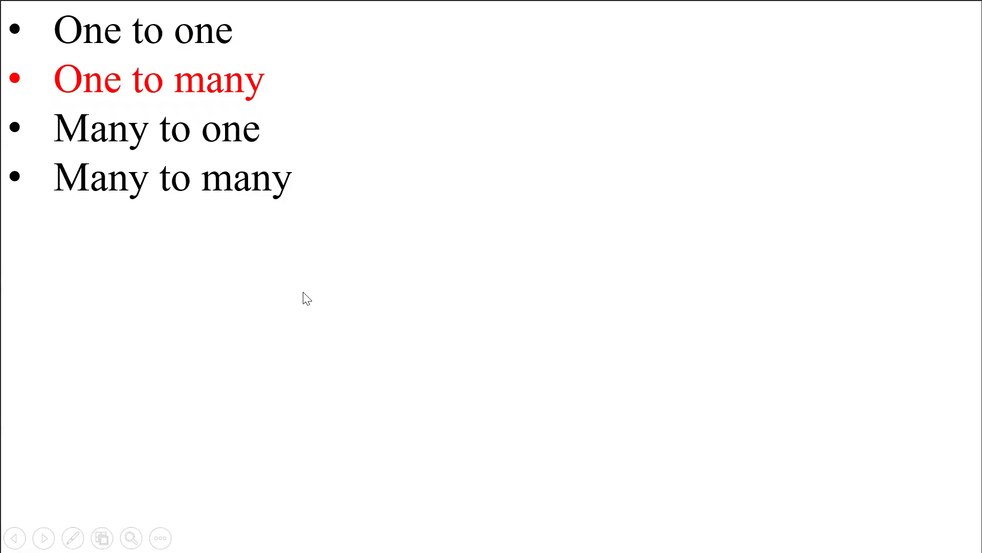
key(alt+Tab)
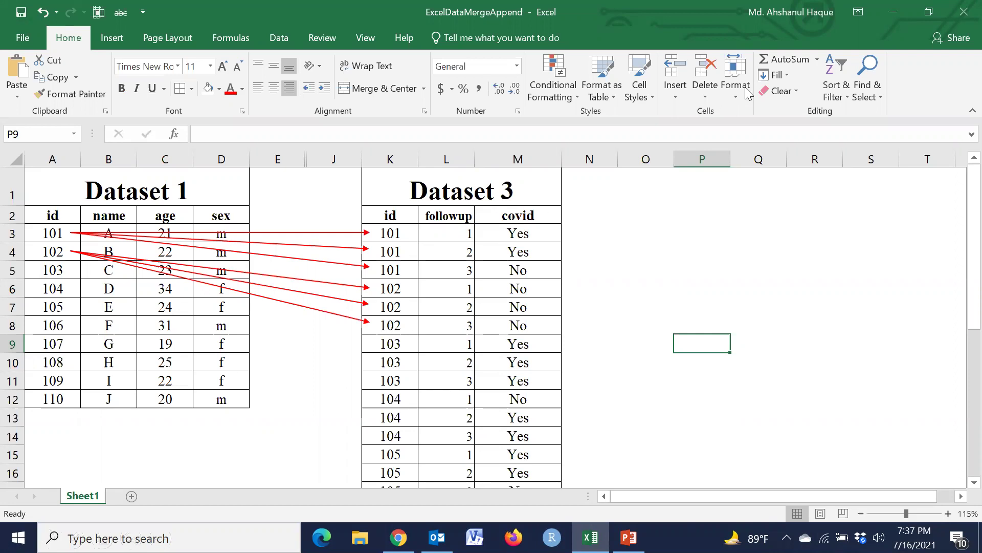
mouse_move(460, 235)
mouse_down()
mouse_move(475, 235)
mouse_move(484, 263)
mouse_up()
drag(51, 251, 63, 249)
mouse_move(460, 288)
mouse_down()
mouse_move(479, 289)
mouse_move(471, 306)
mouse_move(506, 318)
mouse_up()
click(454, 305)
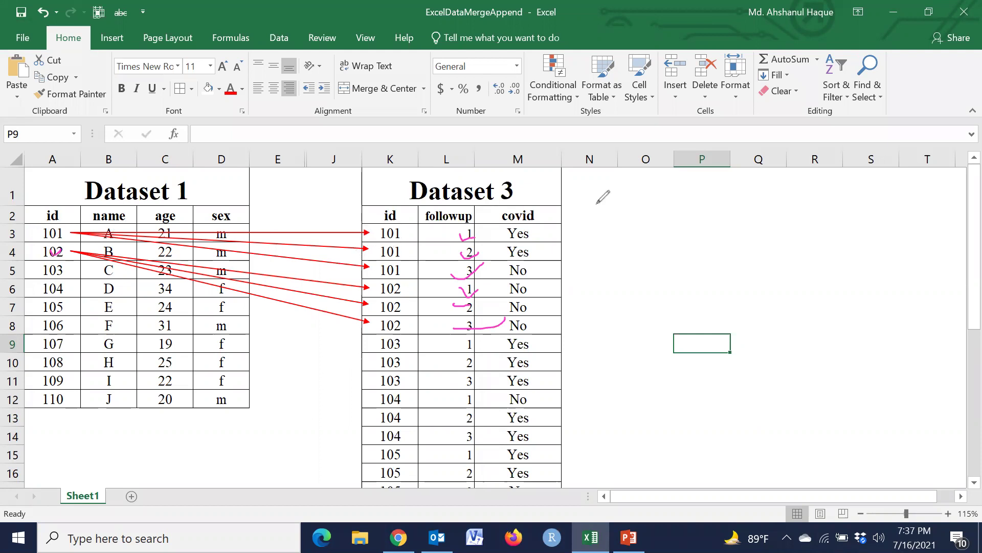
key(Escape)
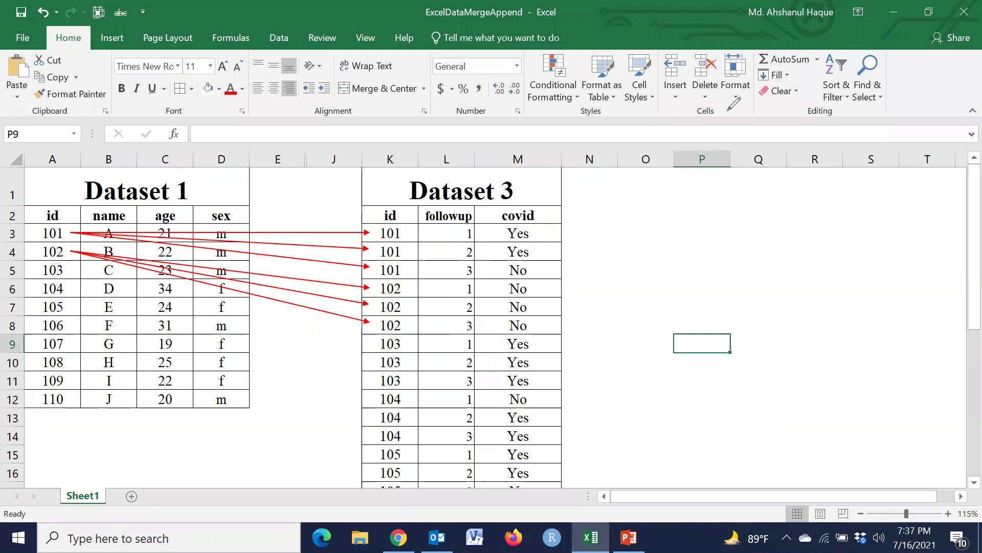
key(Right)
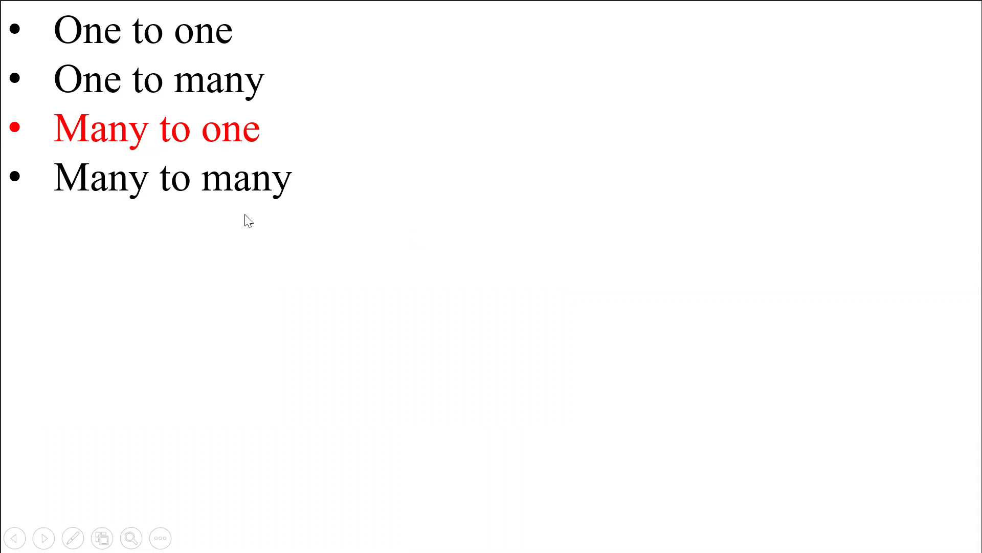
key(Left)
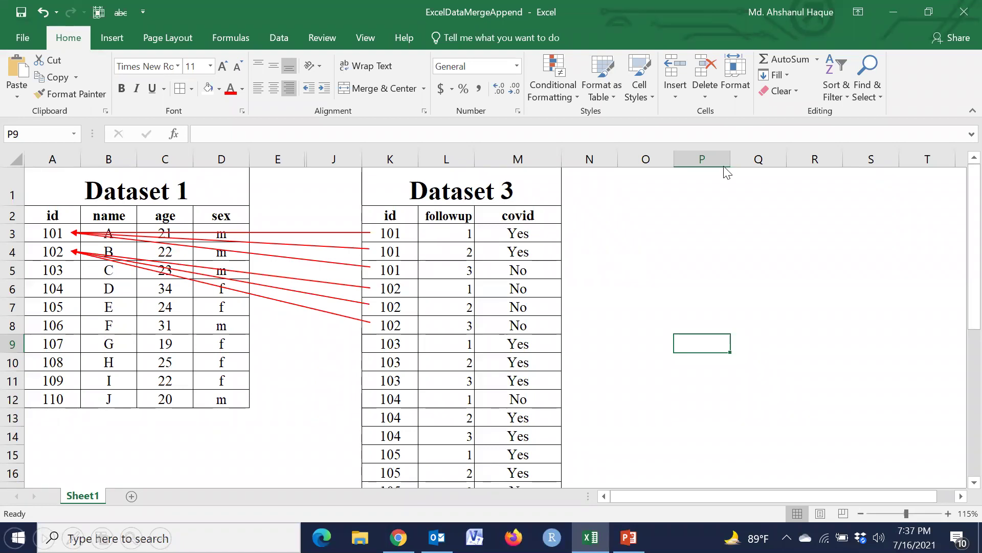
key(ctrl+p)
drag(457, 190, 559, 172)
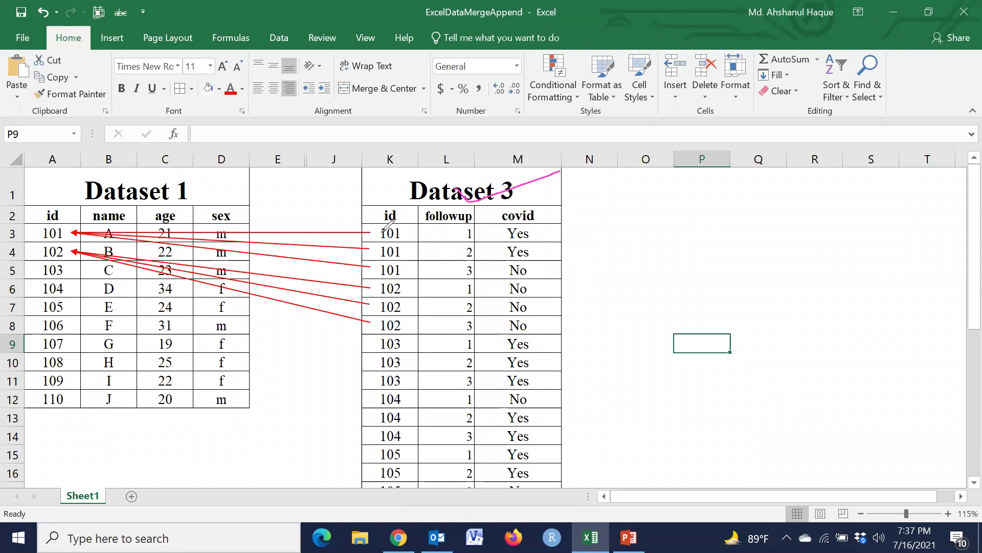
drag(390, 234, 387, 274)
key(Escape)
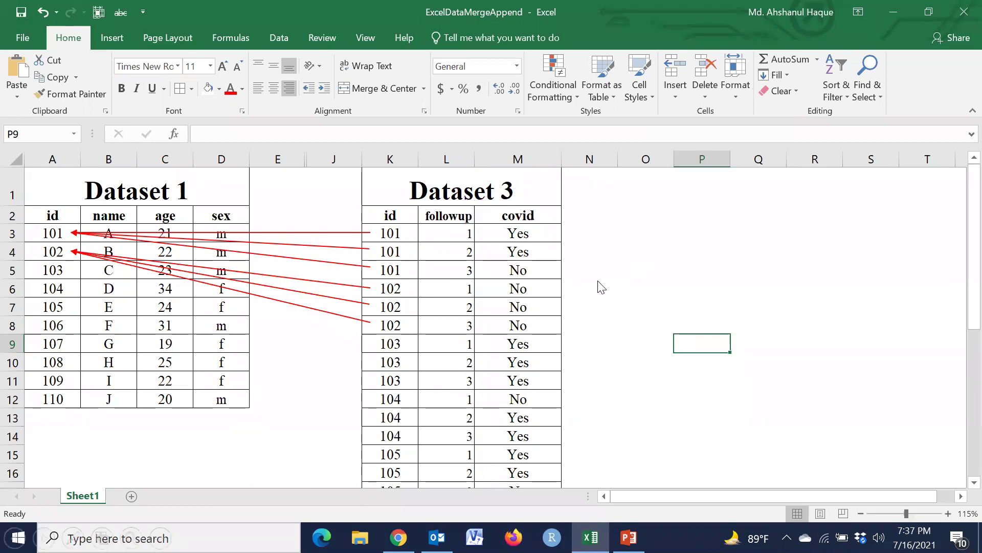
click(423, 343)
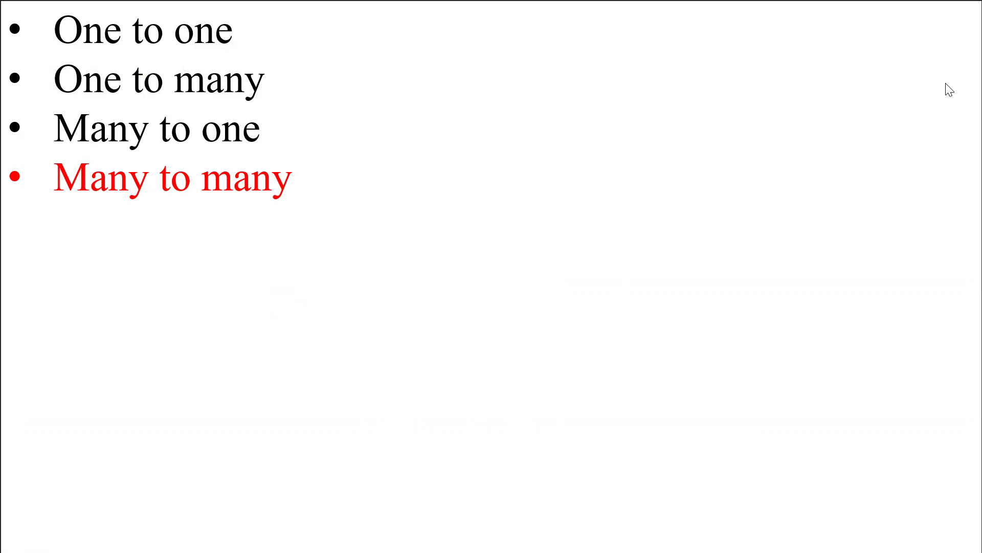
Switch to the Excel workbook and review Dataset 1, Dataset 2 and Dataset 3 on Sheet1.
key(alt+Tab)
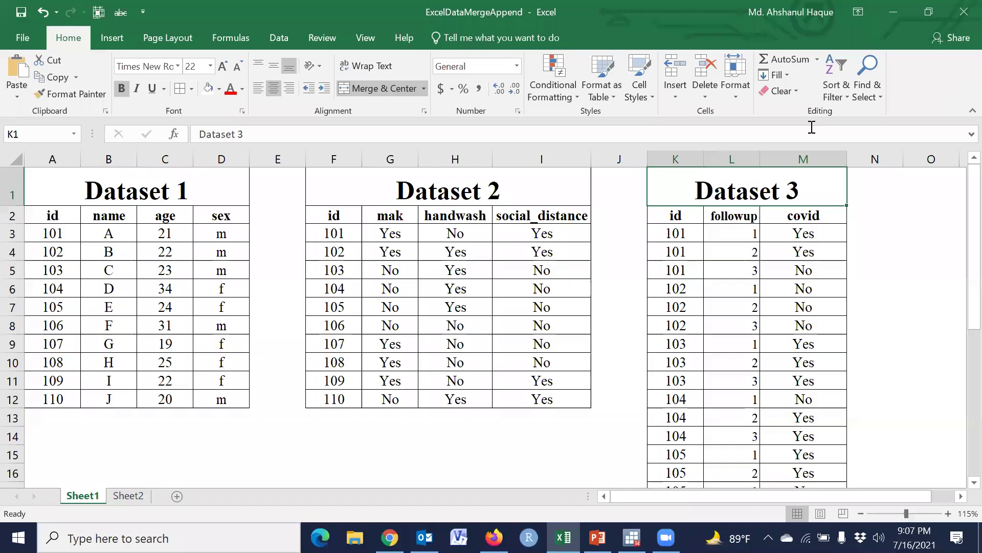
click(348, 466)
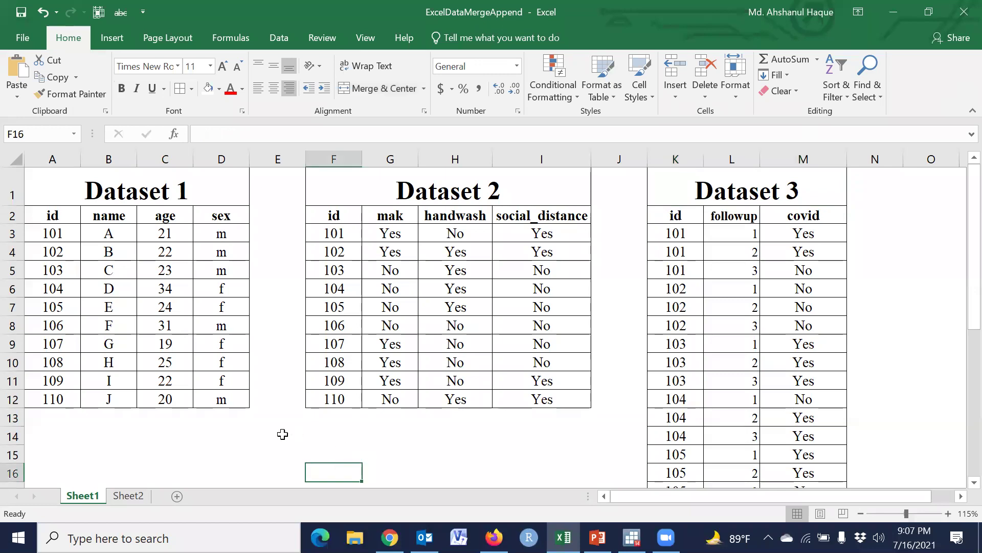
drag(97, 195, 170, 394)
drag(366, 190, 456, 400)
drag(683, 193, 785, 498)
click(494, 344)
scroll(476, 406, up, 6)
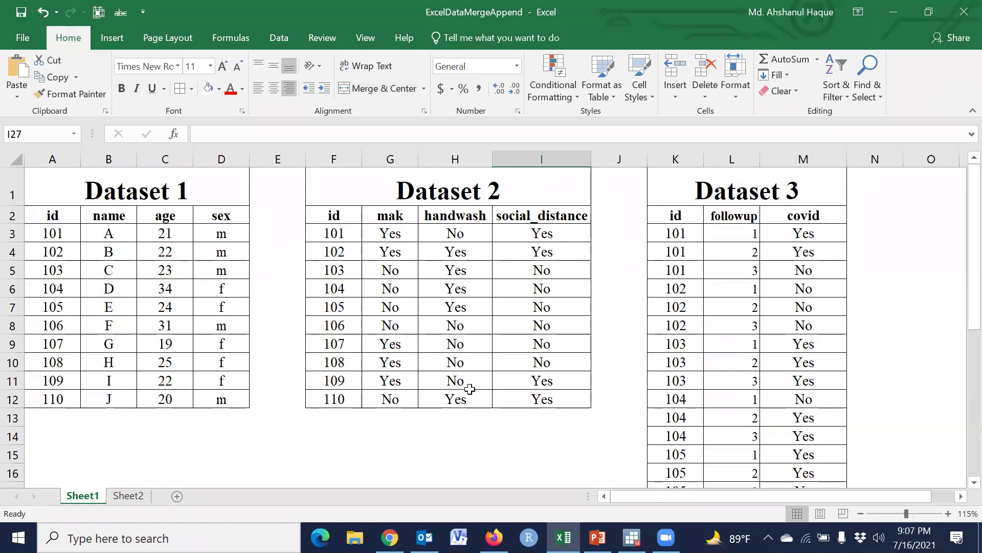
Compare the first Dataset 1 table on Sheet2 with the Dataset 1 table on Sheet1.
click(131, 498)
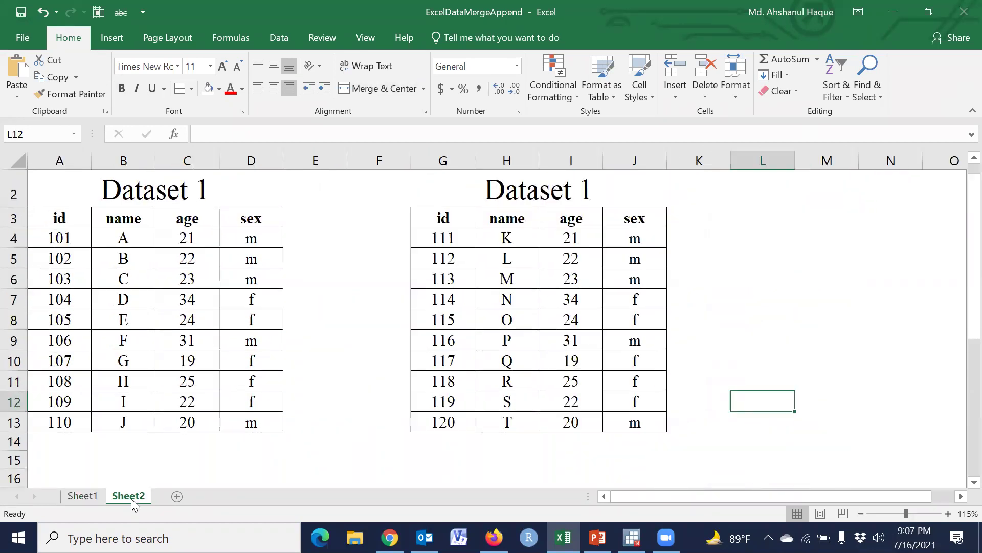
drag(117, 181, 189, 419)
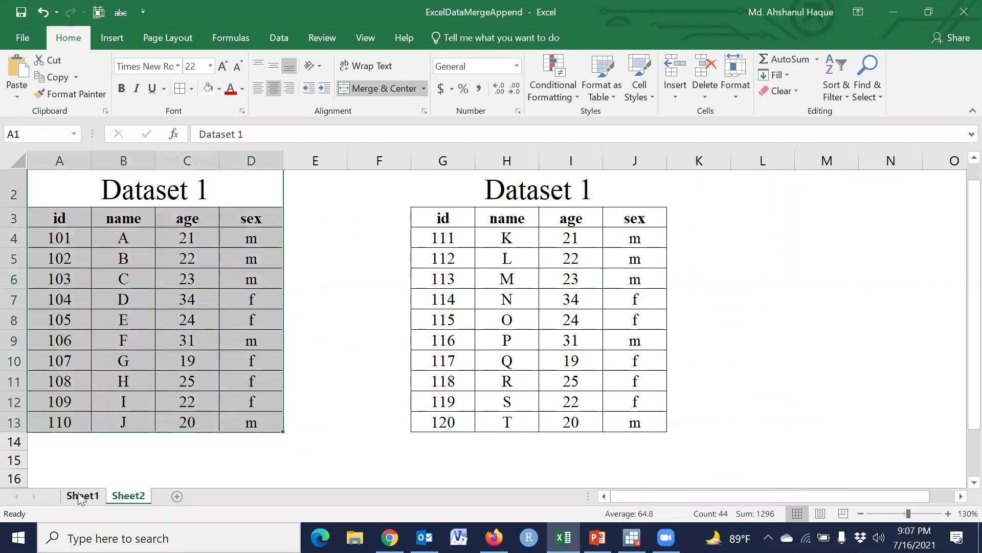
click(80, 499)
drag(66, 234, 61, 402)
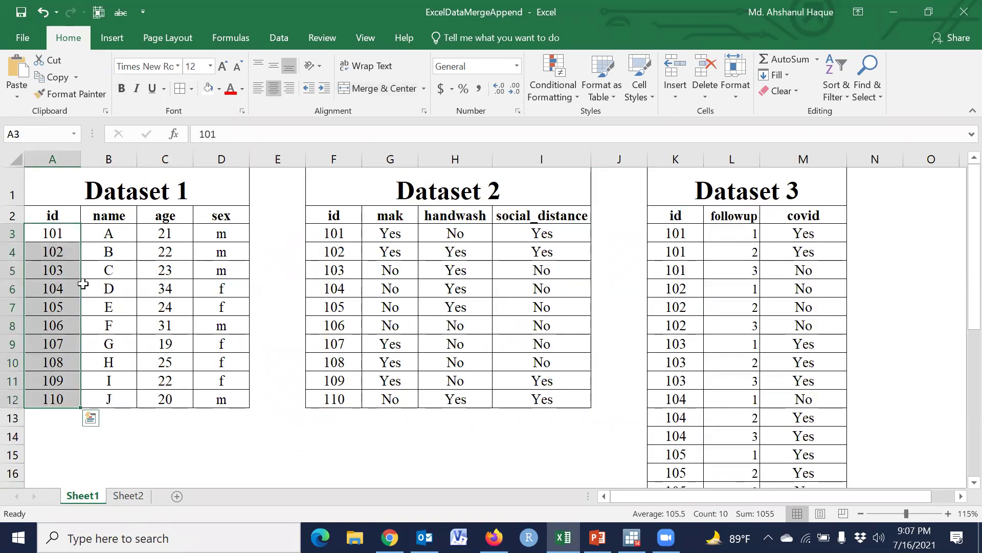
drag(55, 215, 225, 401)
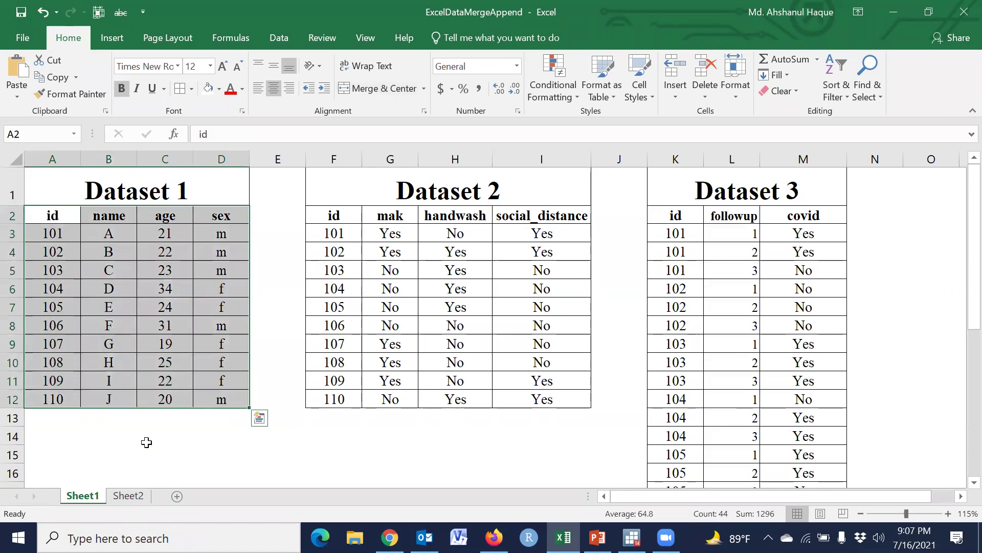
Examine the two Dataset 1 tables on Sheet2 and the rows below the first one, and return to Sheet1.
click(128, 495)
drag(56, 221, 226, 427)
drag(456, 233, 619, 428)
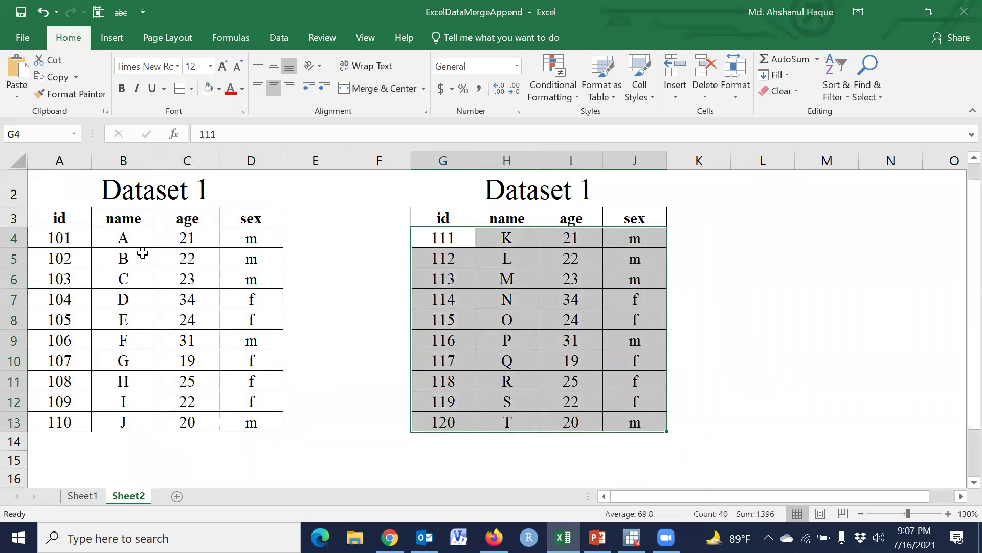
drag(443, 226, 644, 431)
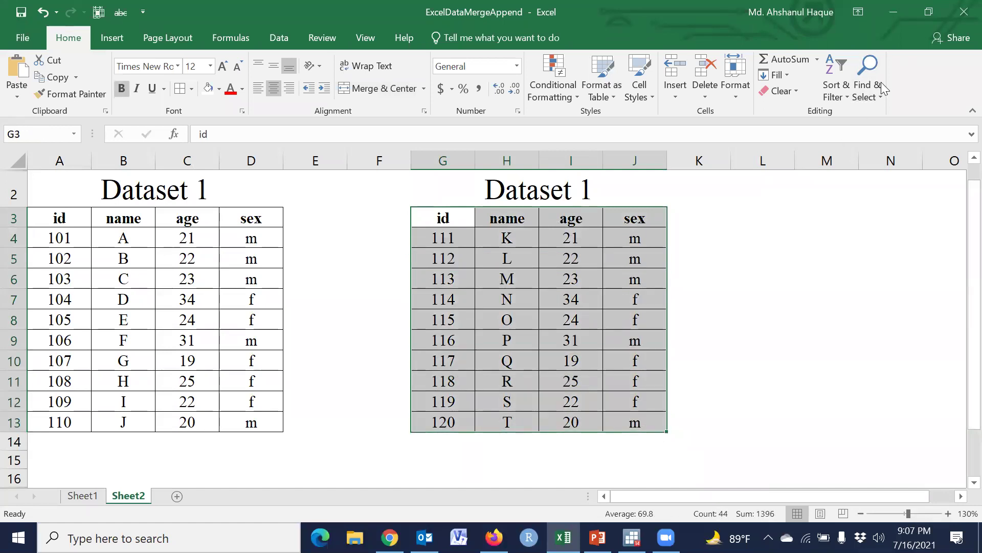
mouse_move(46, 442)
mouse_down()
mouse_move(64, 471)
mouse_move(82, 449)
mouse_move(226, 442)
mouse_up()
drag(231, 440, 245, 462)
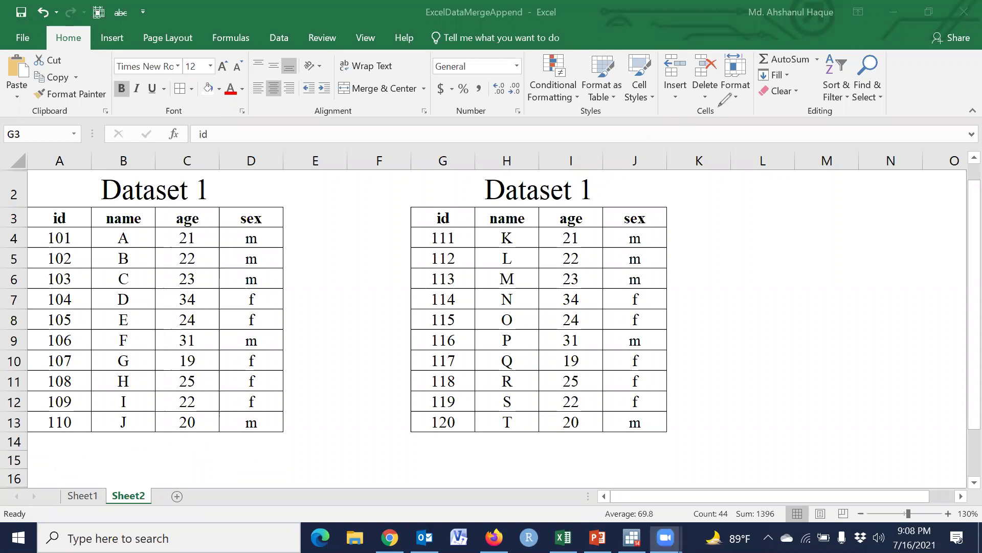
key(Escape)
click(80, 496)
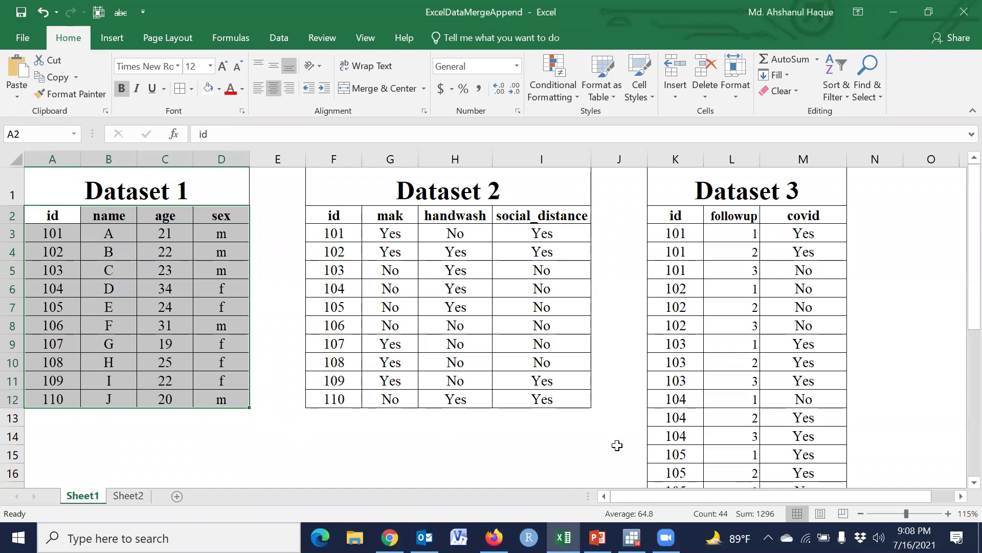
Switch to Stata, open the dat_1 dataset and view its records in the Data Editor.
click(632, 537)
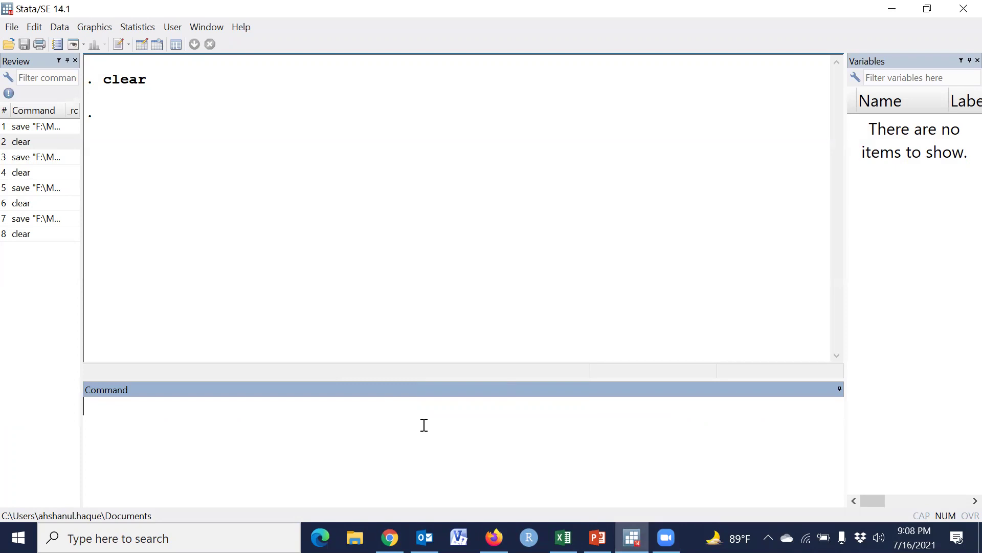
click(9, 44)
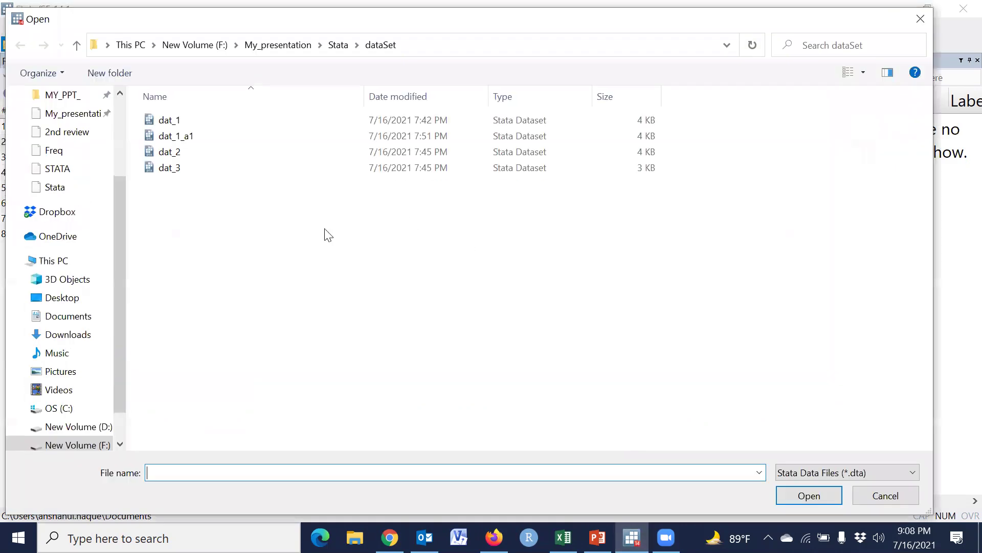
click(170, 122)
click(809, 498)
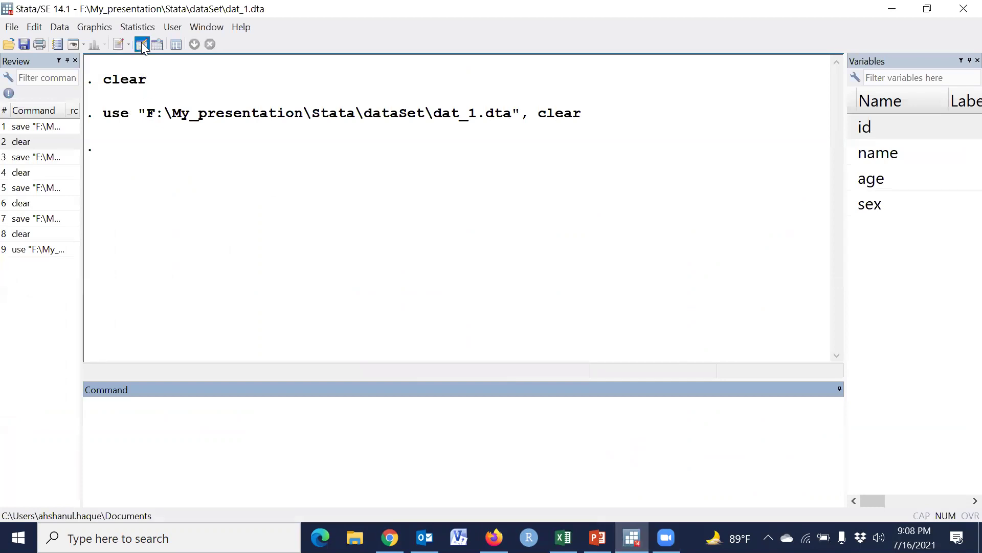
click(141, 44)
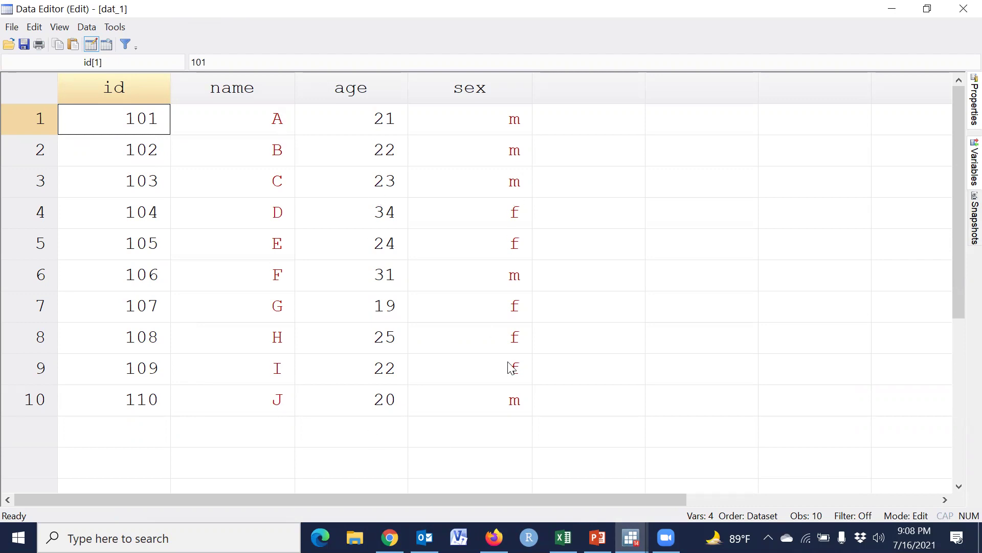
Review the Dataset 2 table on Sheet1 in Excel and return to Stata's main window.
click(564, 537)
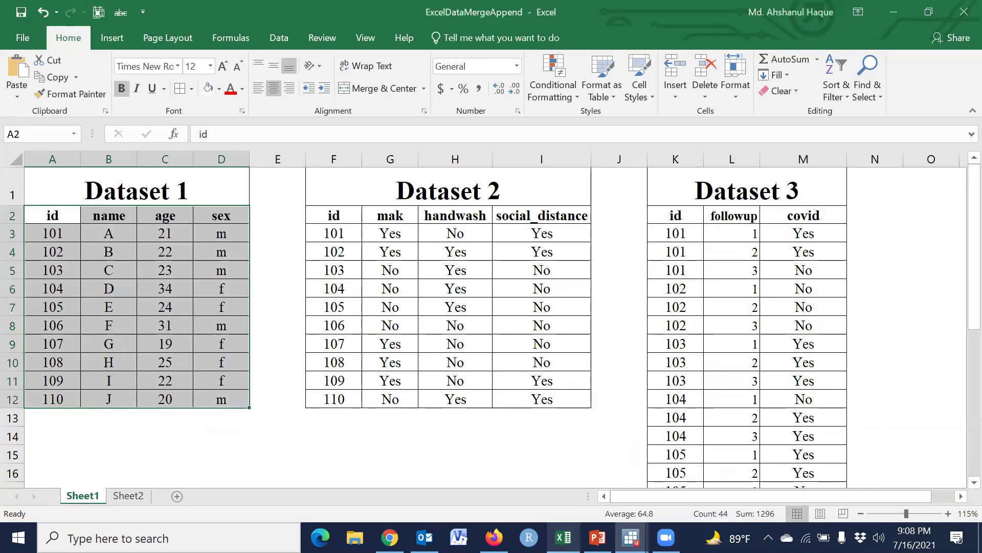
drag(334, 214, 543, 400)
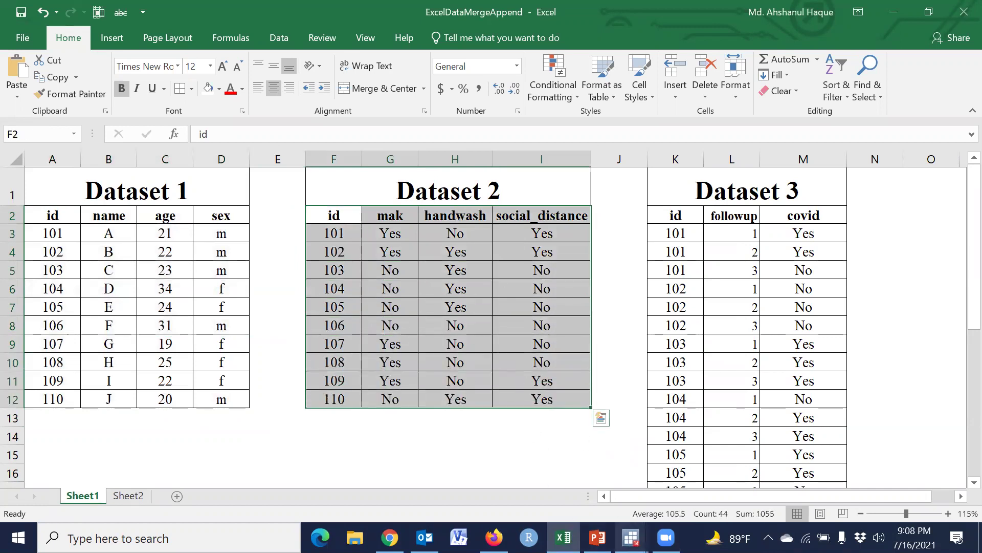
click(631, 537)
click(529, 471)
Start merging two datasets with a one-to-one merge on key variables, using id as the key variable.
click(60, 28)
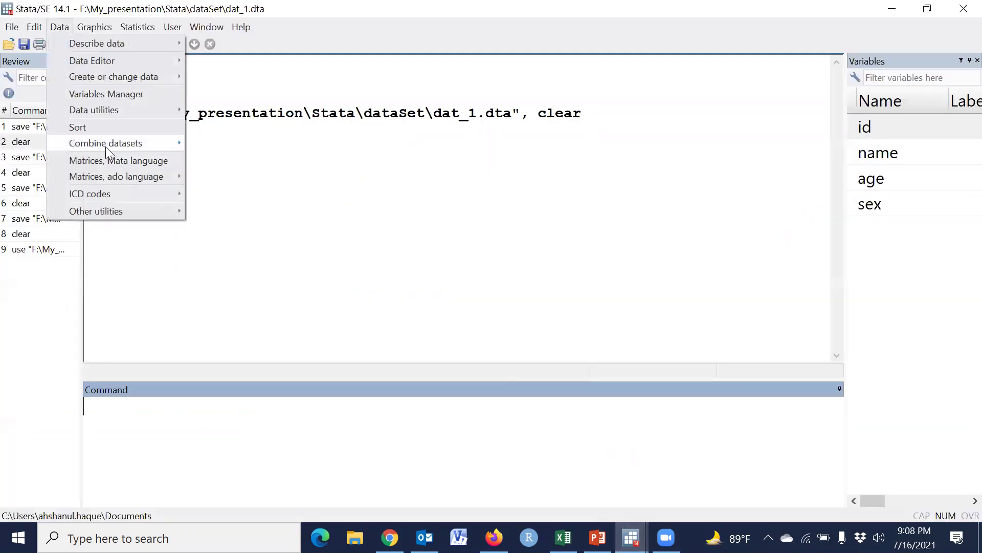
mouse_move(106, 147)
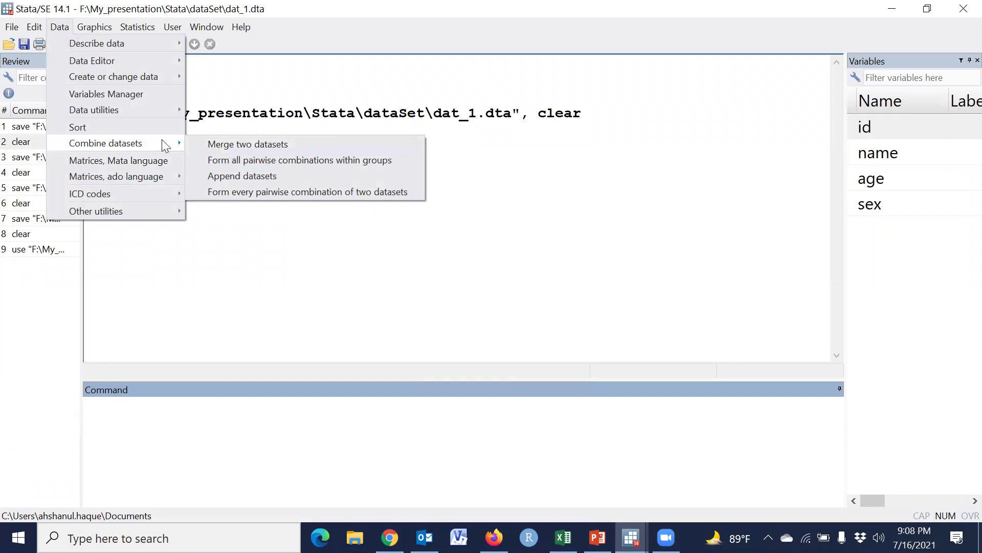
click(233, 146)
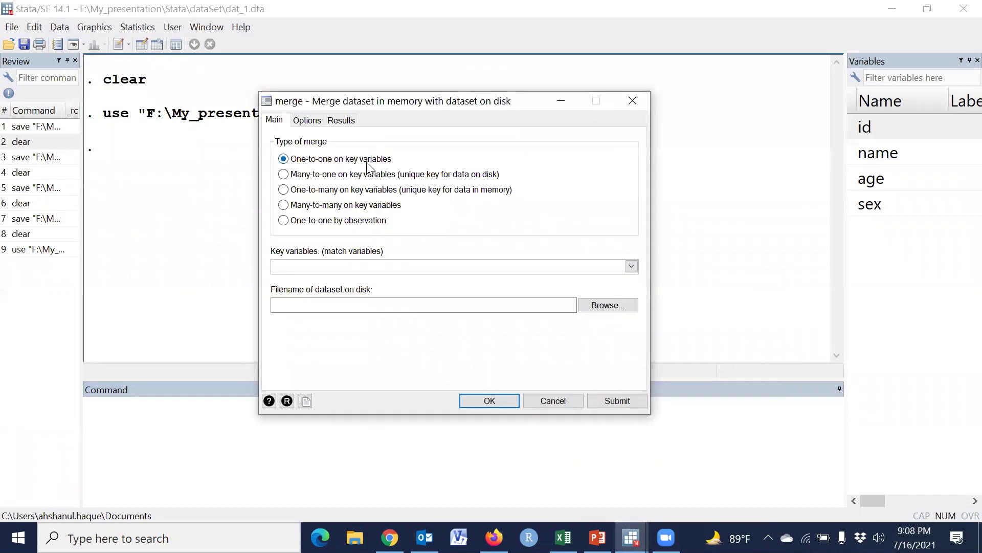
click(631, 266)
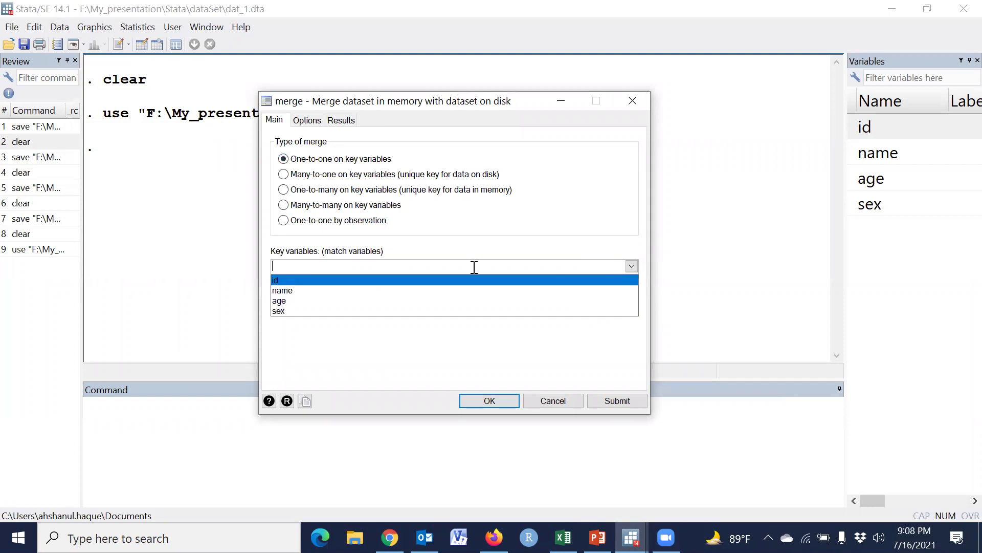
click(377, 104)
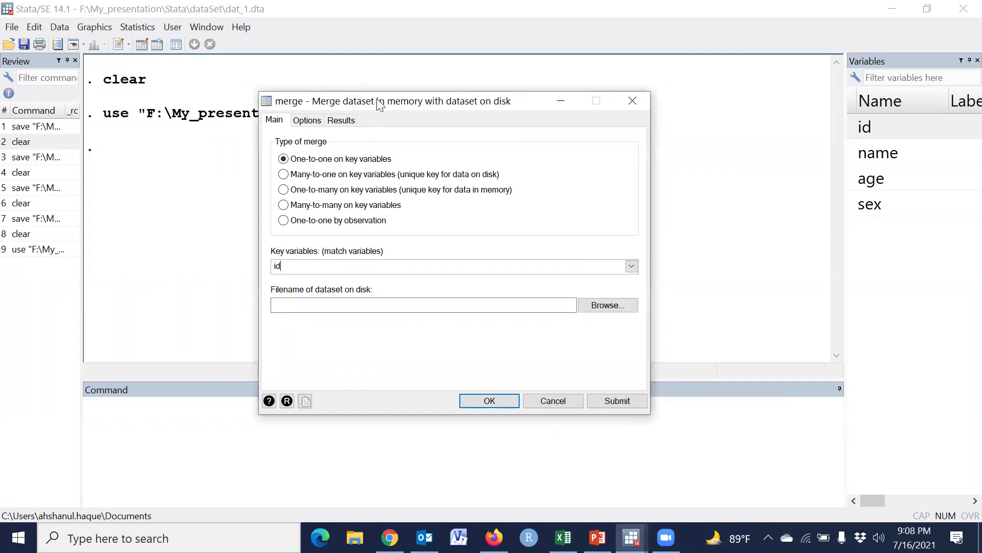
Choose dat_2.dta from the dataSet folder as the dataset on disk and run the merge.
click(597, 306)
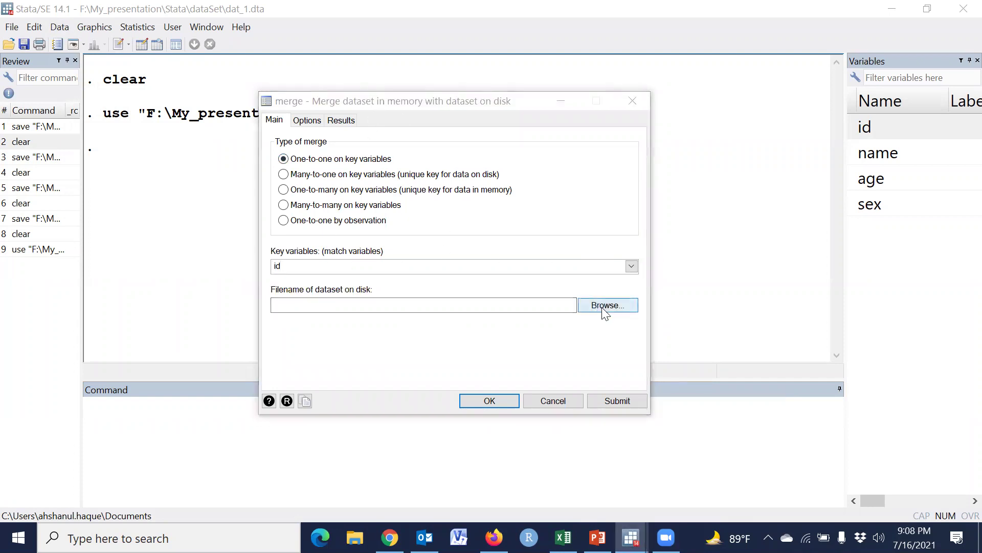
click(219, 159)
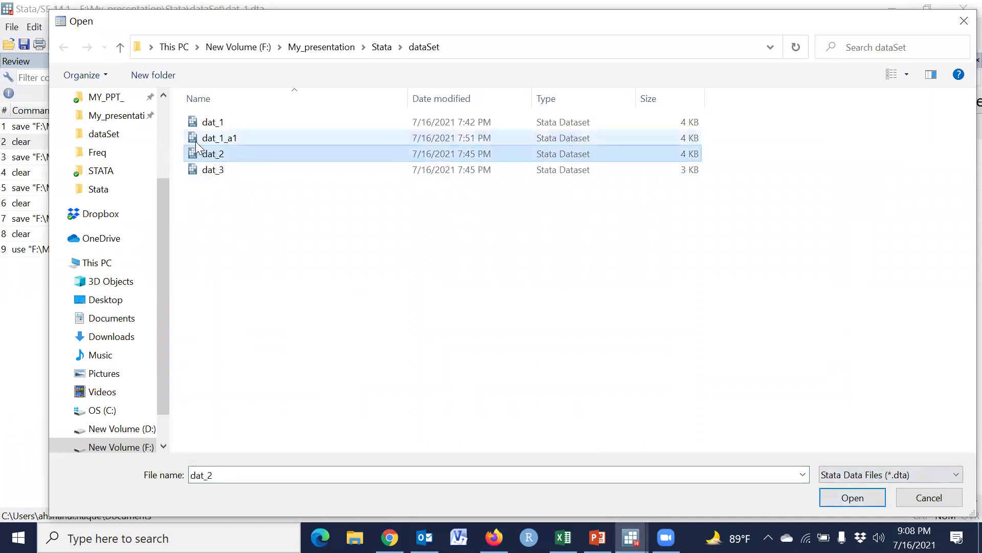
click(832, 496)
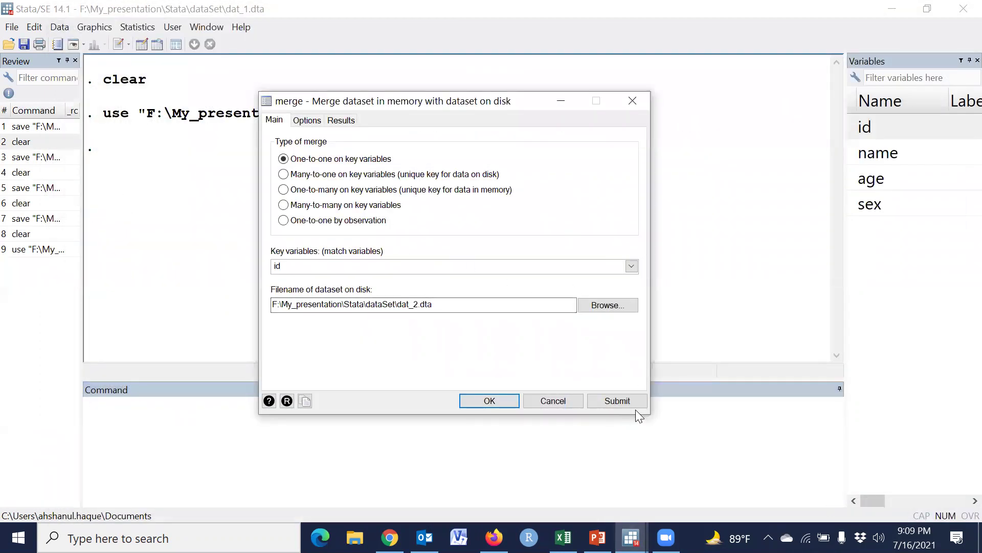
click(498, 403)
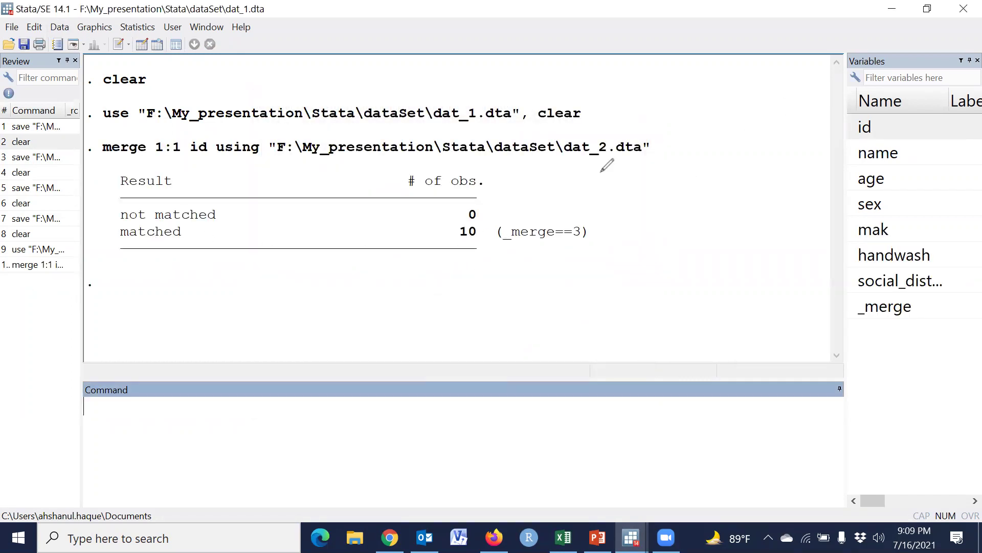
Examine the merge result table and the merged dataset in the Data Editor, from the id column through to the _merge column.
mouse_move(481, 218)
mouse_down()
mouse_move(489, 225)
mouse_move(436, 253)
mouse_move(512, 233)
mouse_up()
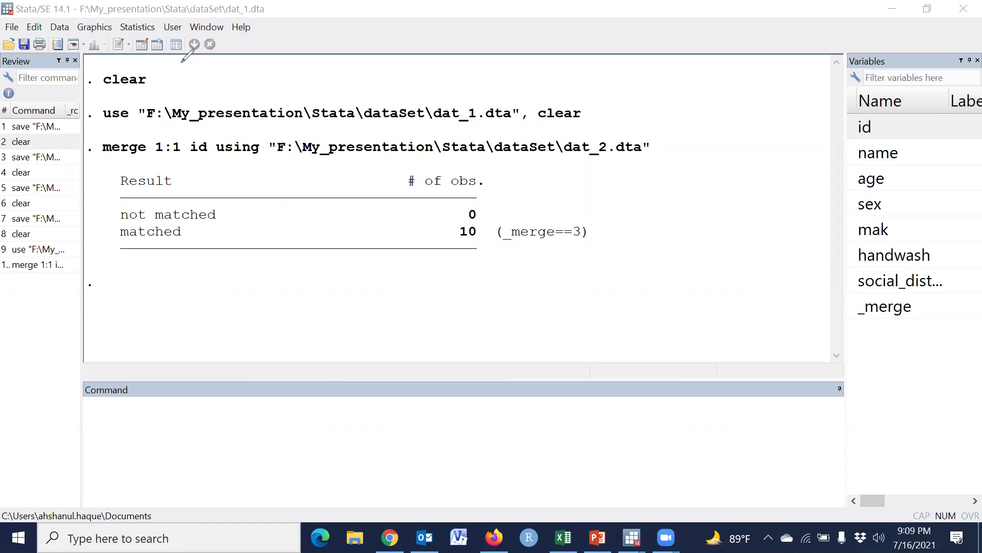
click(142, 44)
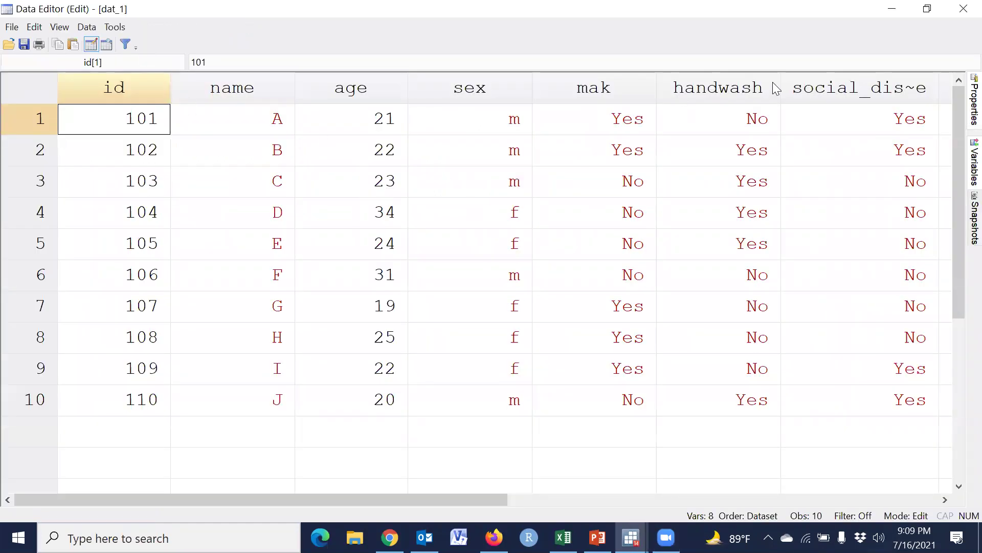
mouse_move(149, 102)
mouse_down()
mouse_move(532, 220)
mouse_move(490, 379)
mouse_move(179, 417)
mouse_move(138, 387)
mouse_up()
drag(121, 219, 186, 111)
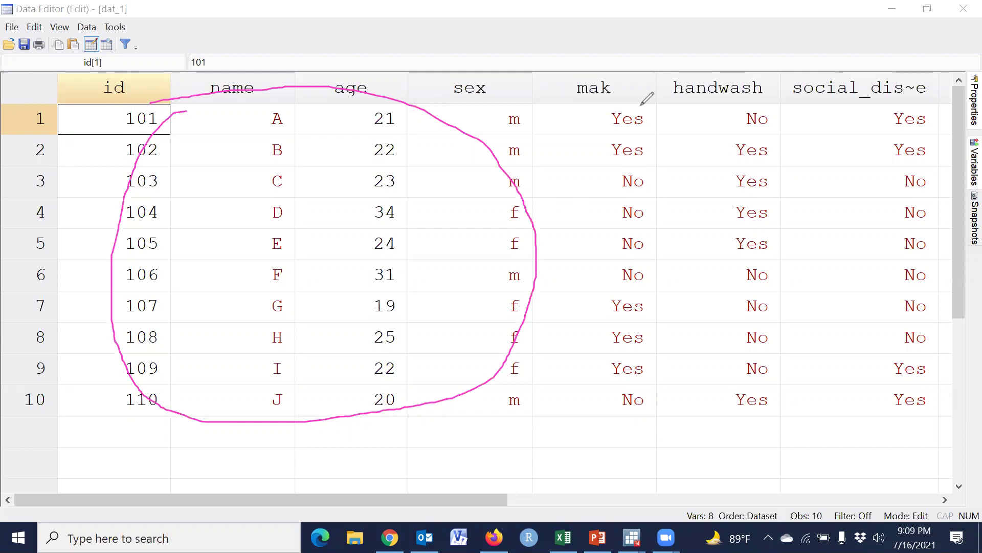
mouse_move(623, 88)
mouse_down()
mouse_move(642, 400)
mouse_move(797, 396)
mouse_up()
mouse_move(933, 273)
mouse_down()
mouse_move(939, 79)
mouse_move(813, 59)
mouse_up()
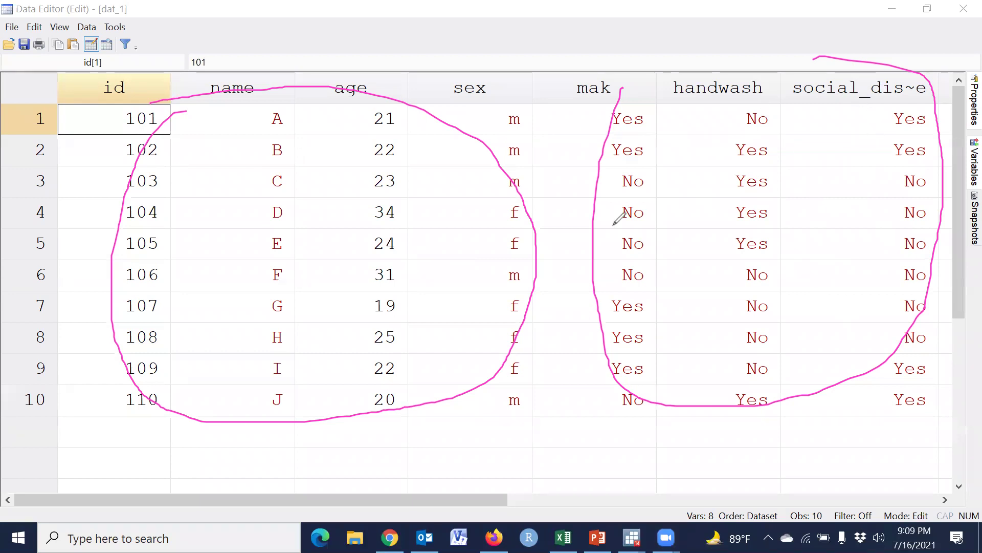
click(678, 284)
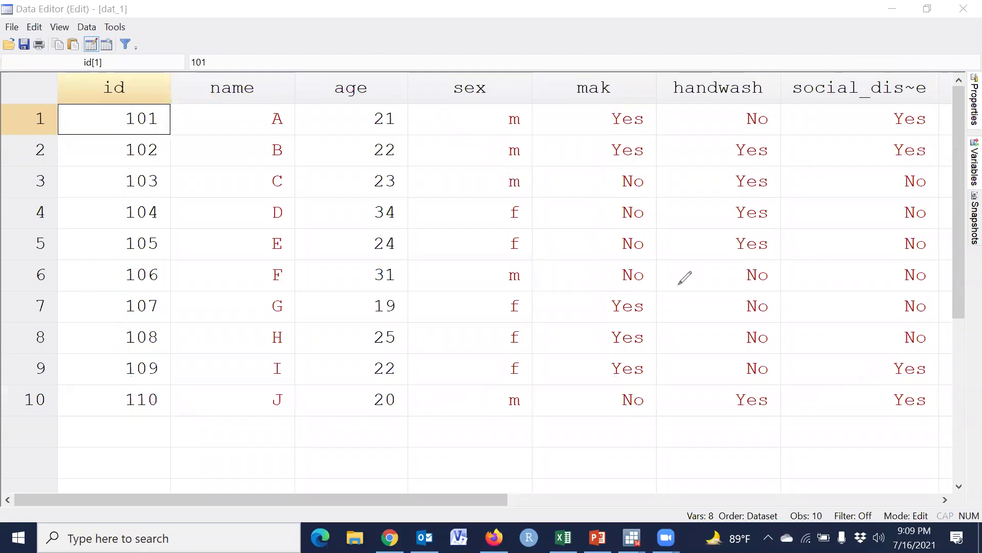
drag(501, 497, 687, 484)
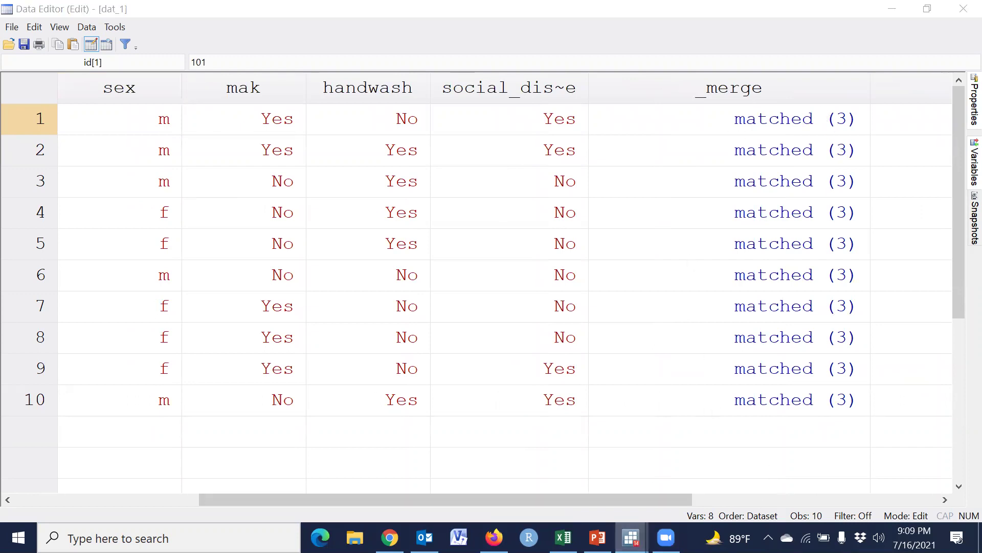
Return to Stata's main window and drop the _merge variable from the merged dataset.
mouse_move(631, 538)
click(476, 474)
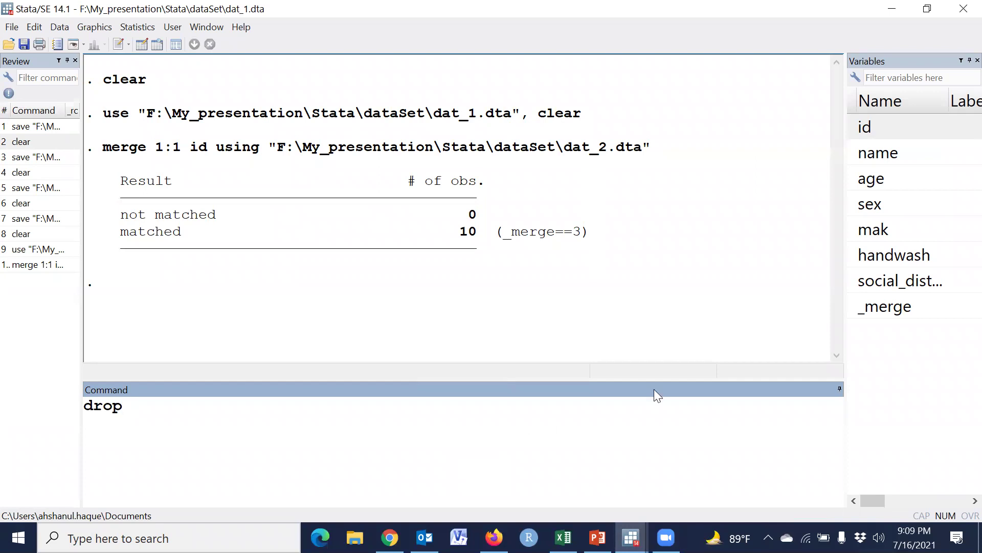
double_click(852, 307)
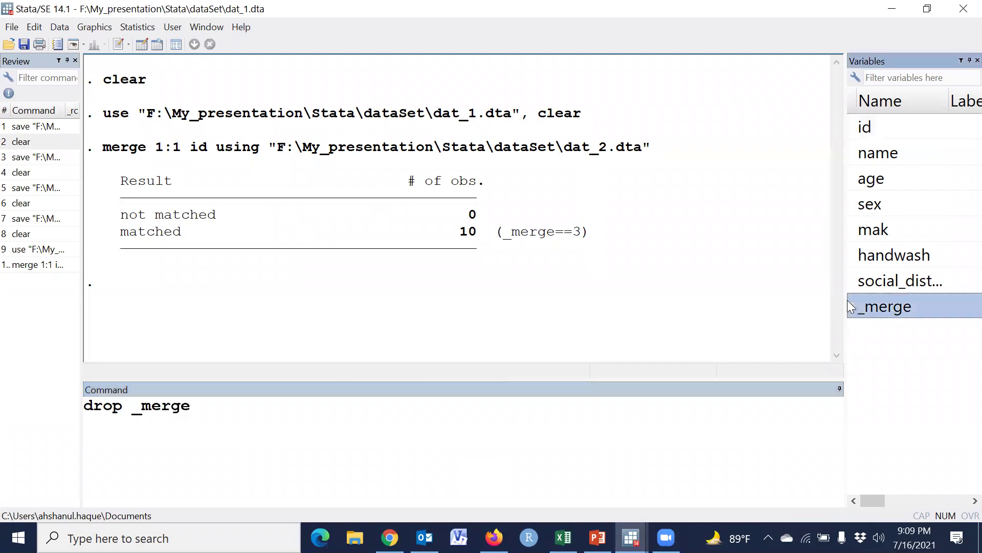
key(Return)
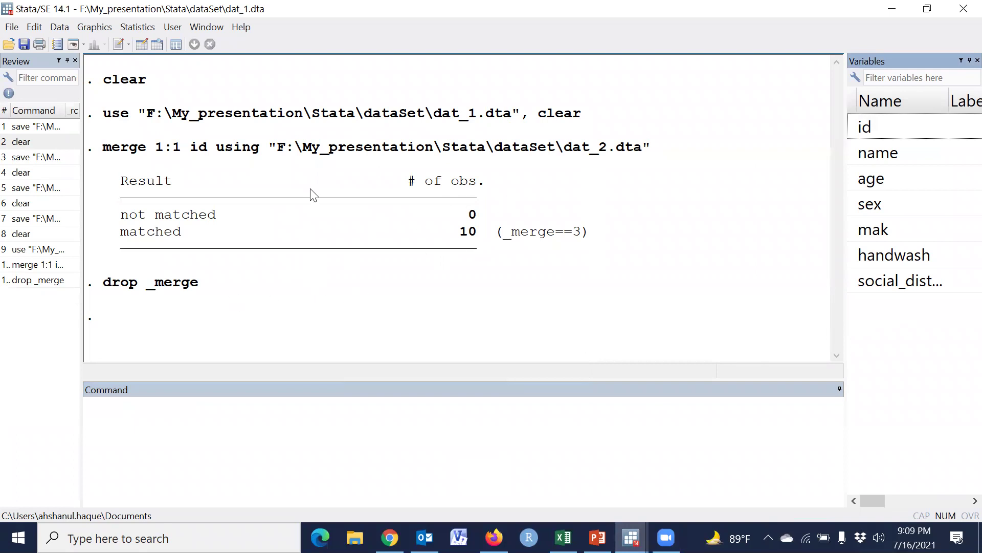
Switch to Excel, review the Dataset 3 table and its repeated id 101 rows on Sheet1, and return to Stata's main window.
click(563, 537)
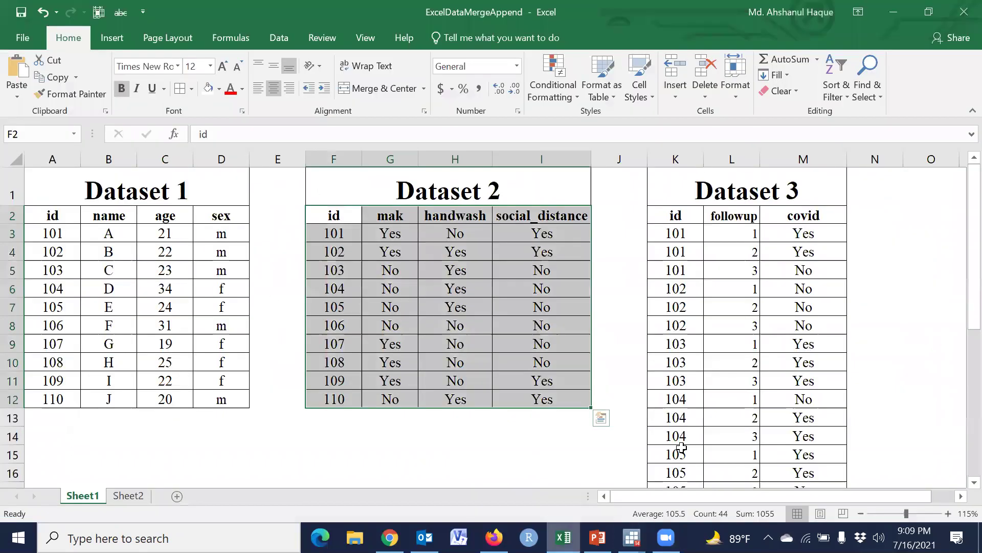
click(684, 219)
drag(688, 239, 812, 506)
scroll(742, 428, up, 5)
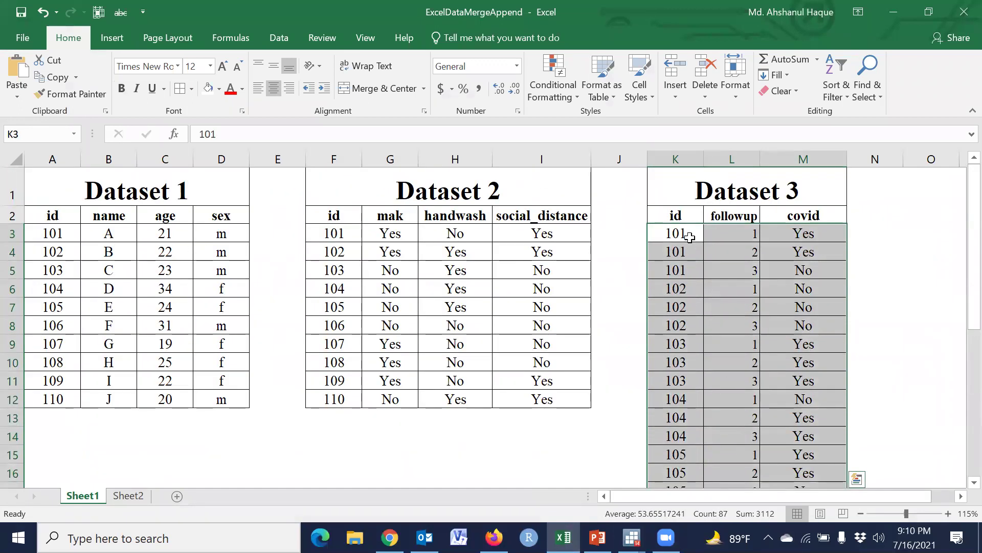
drag(686, 236, 804, 269)
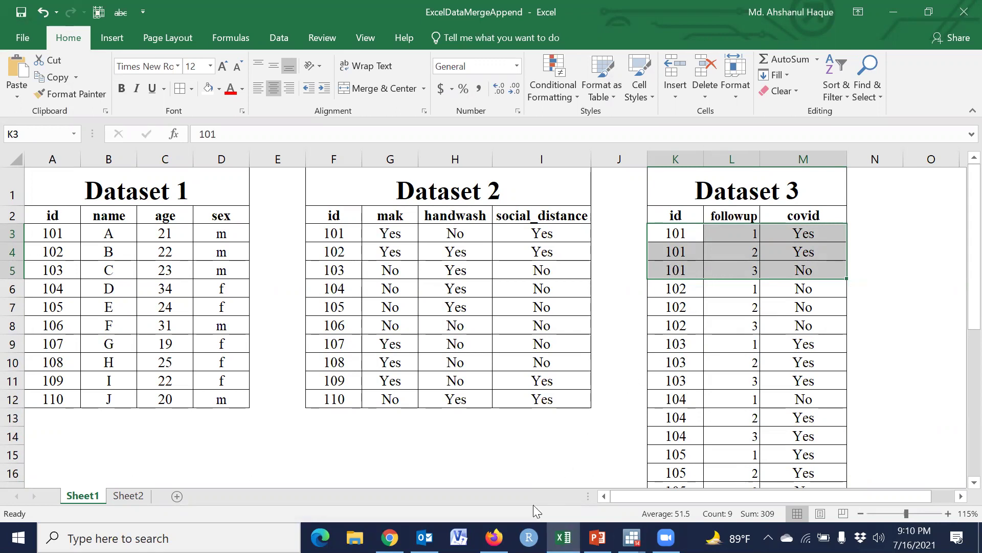
mouse_move(632, 537)
click(546, 474)
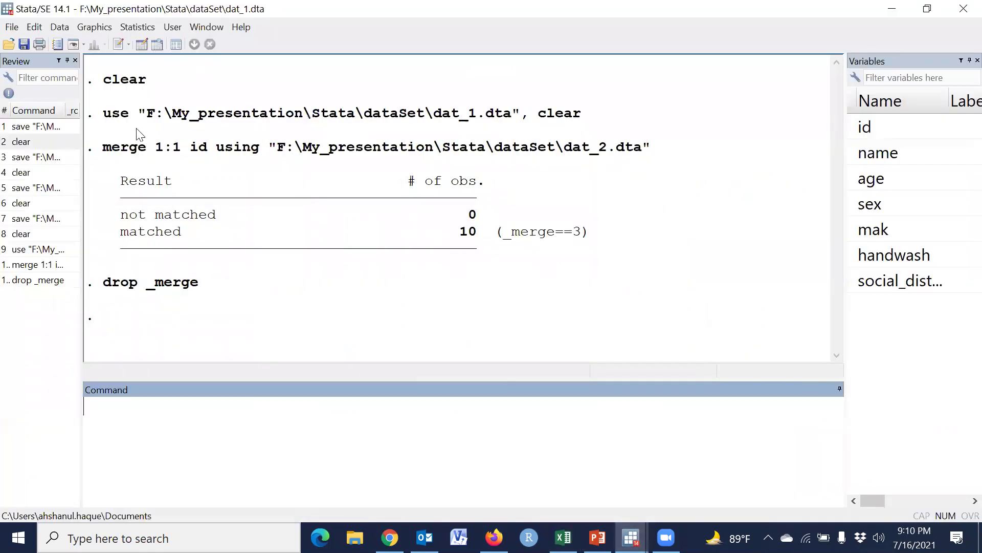
Merge the dataset in memory with dat_3.dta from the dataSet folder, using a one-to-many merge on the key variable id.
click(59, 27)
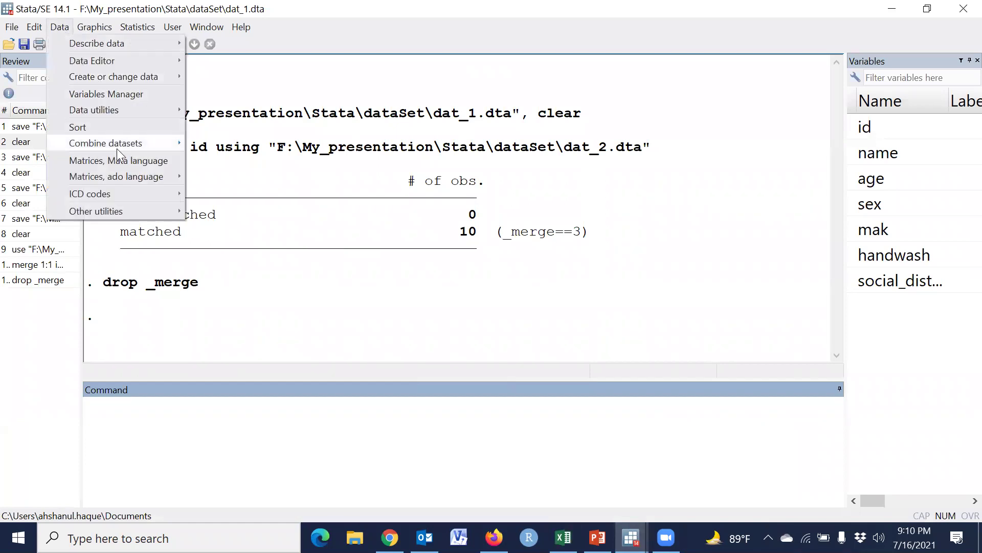
mouse_move(117, 148)
click(225, 145)
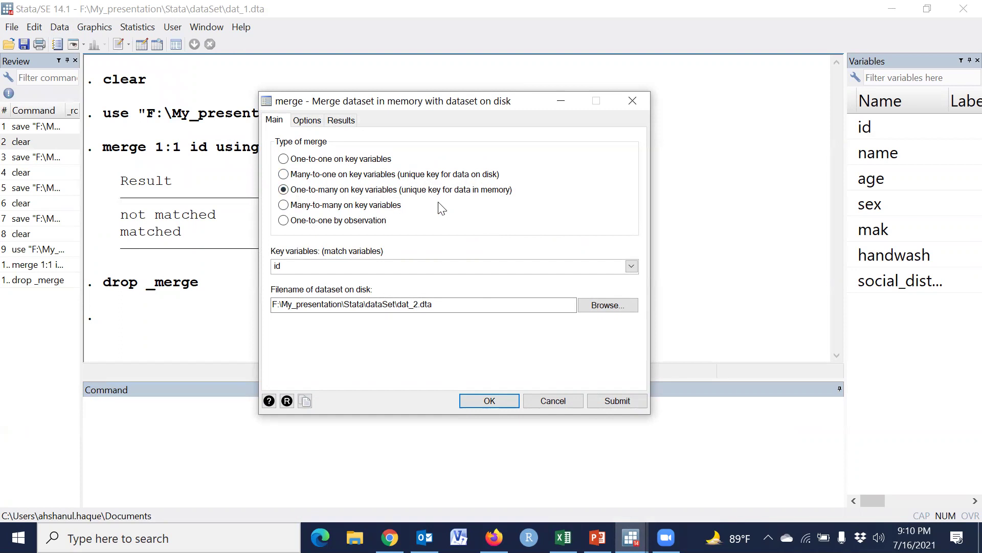
click(603, 307)
click(220, 172)
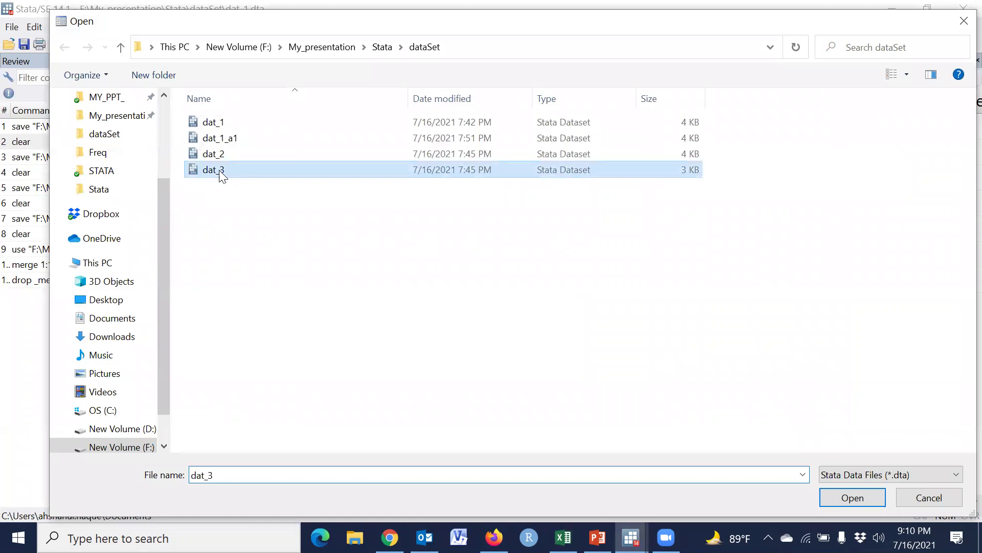
click(852, 497)
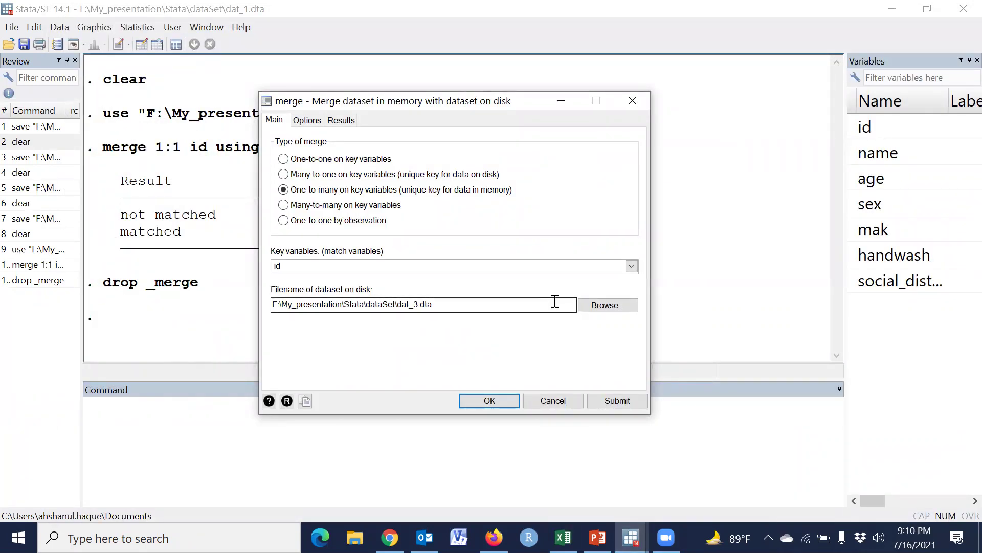
click(496, 401)
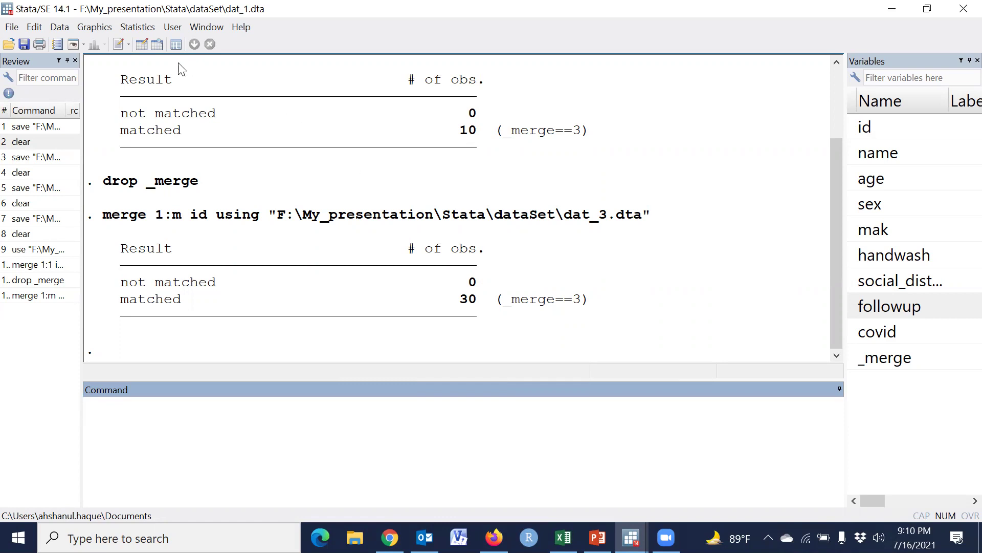
Open the merged dataset in the Data Editor and sort it by id with a standard ascending sort.
click(142, 45)
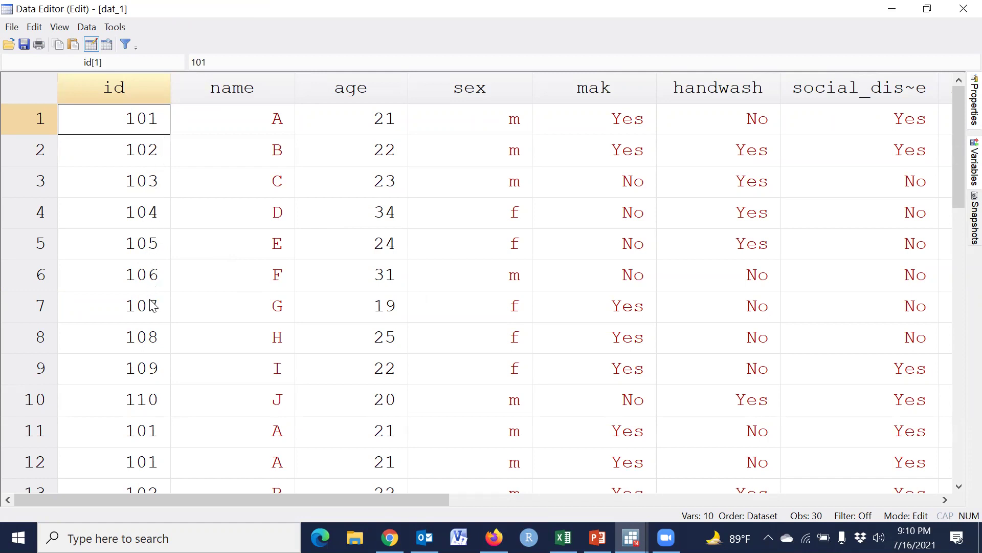
click(158, 432)
right_click(145, 90)
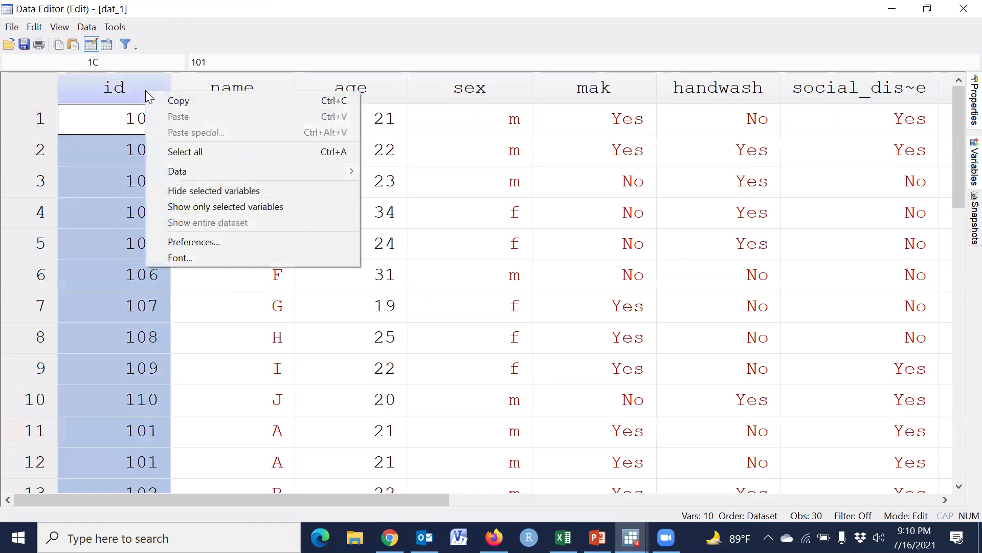
mouse_move(356, 171)
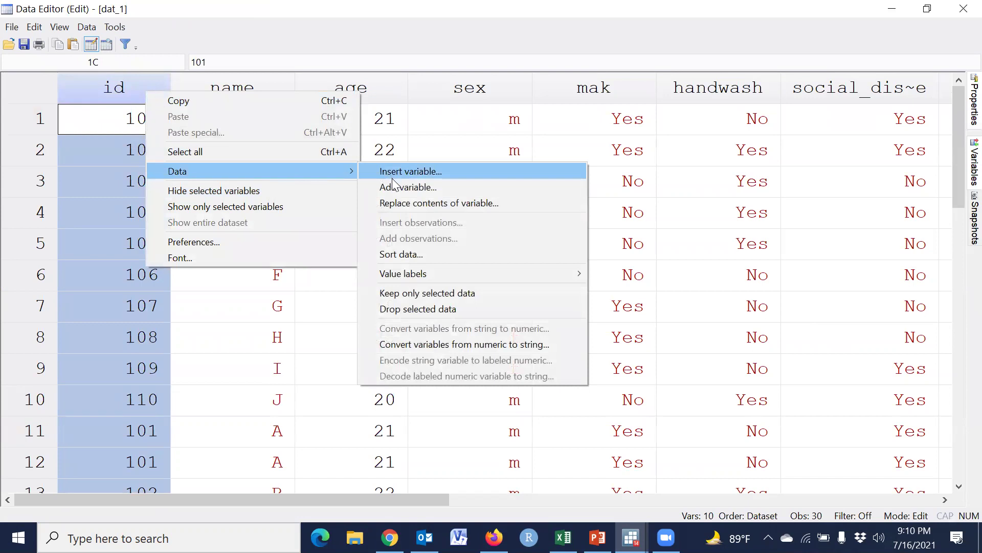
click(393, 254)
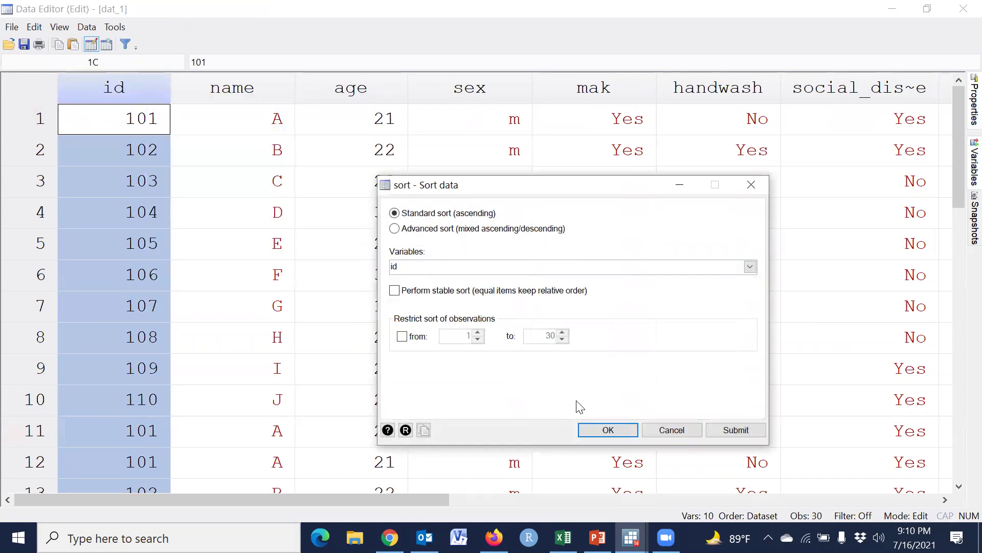
click(602, 431)
Examine the three id 101 rows across the repeated variables and the followup and covid columns, then close the Data Editor.
drag(44, 118, 41, 176)
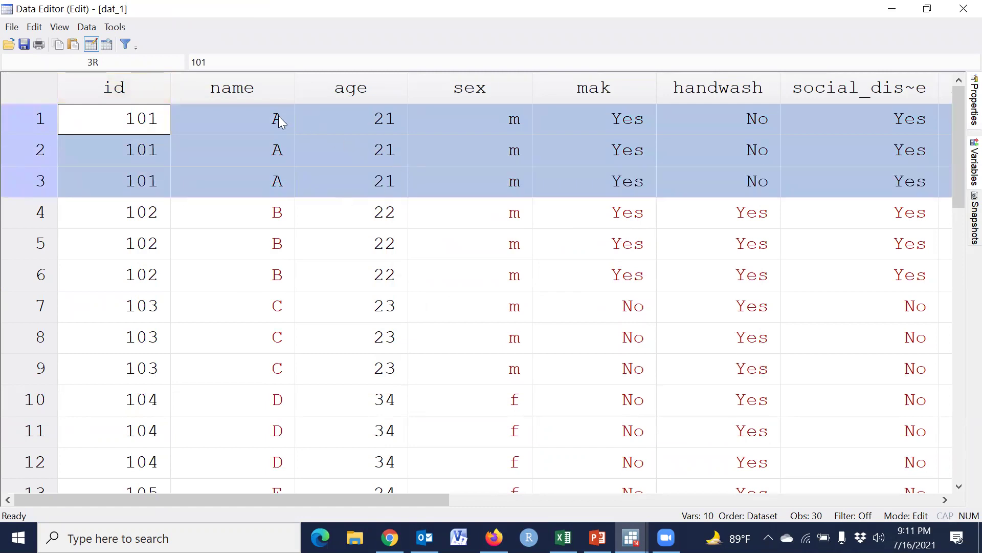
drag(266, 120, 845, 183)
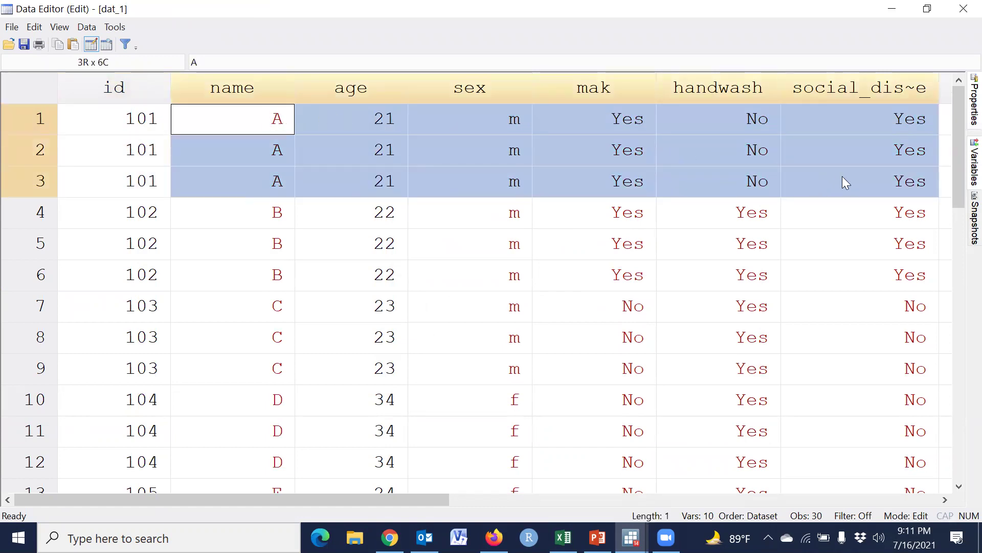
click(944, 500)
click(944, 499)
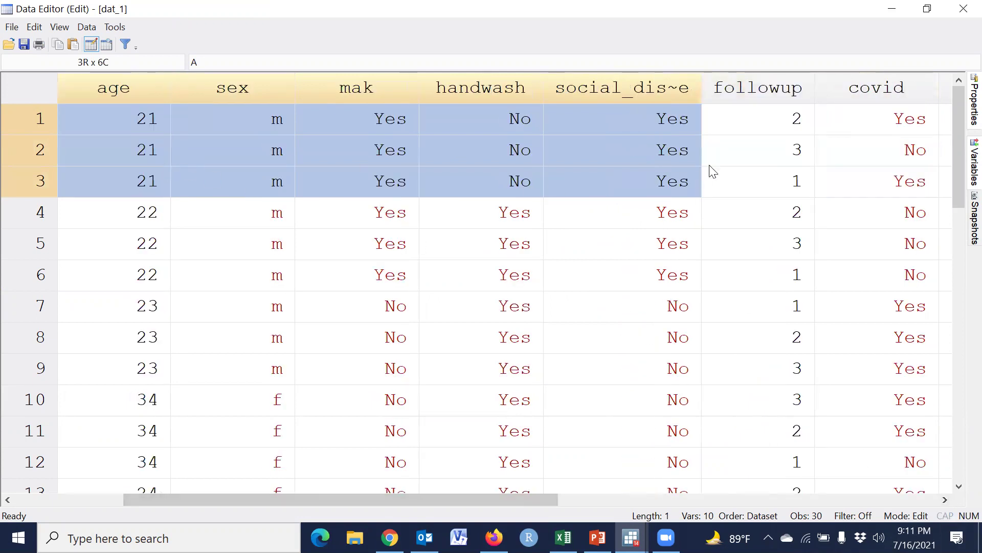
click(797, 149)
click(796, 127)
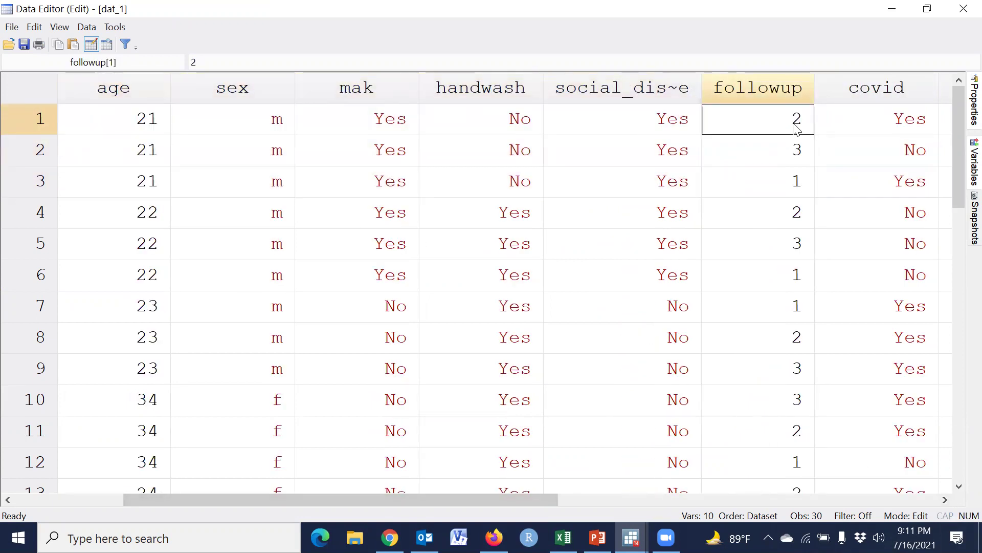
click(905, 121)
click(913, 156)
click(917, 184)
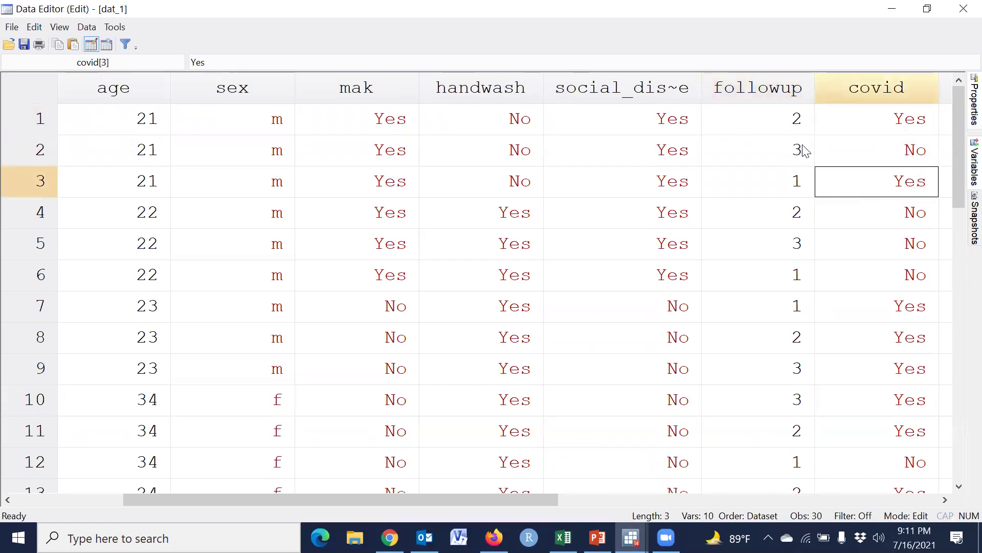
click(891, 124)
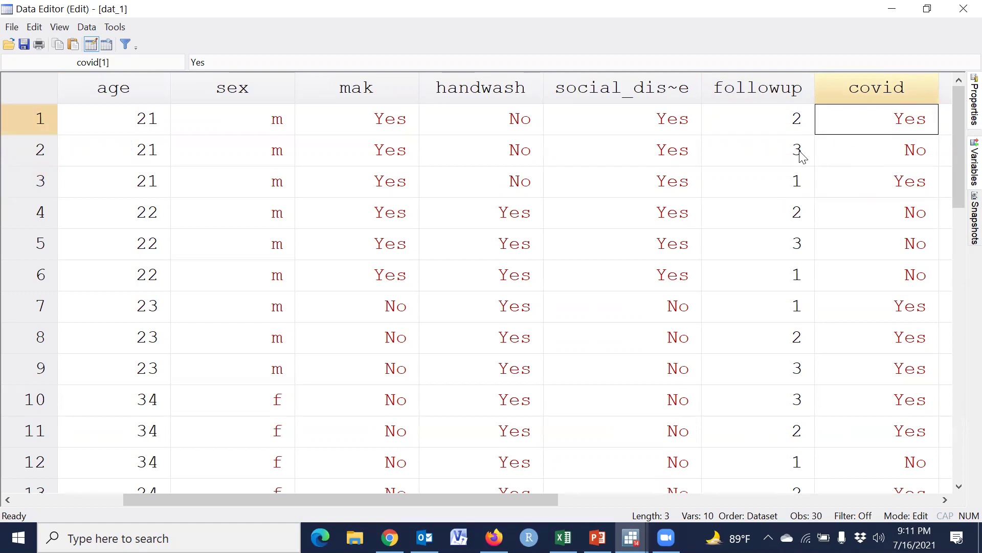
click(899, 151)
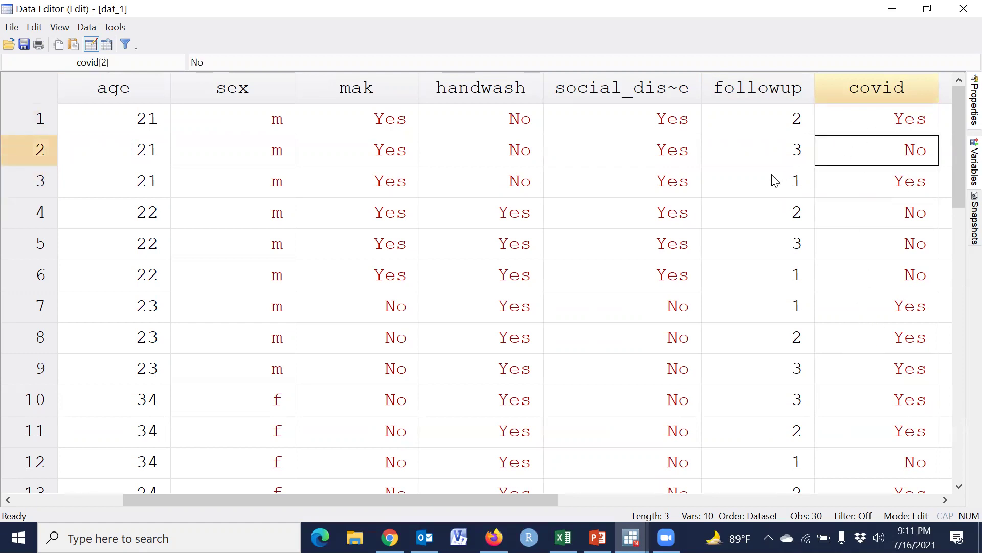
drag(473, 497, 328, 318)
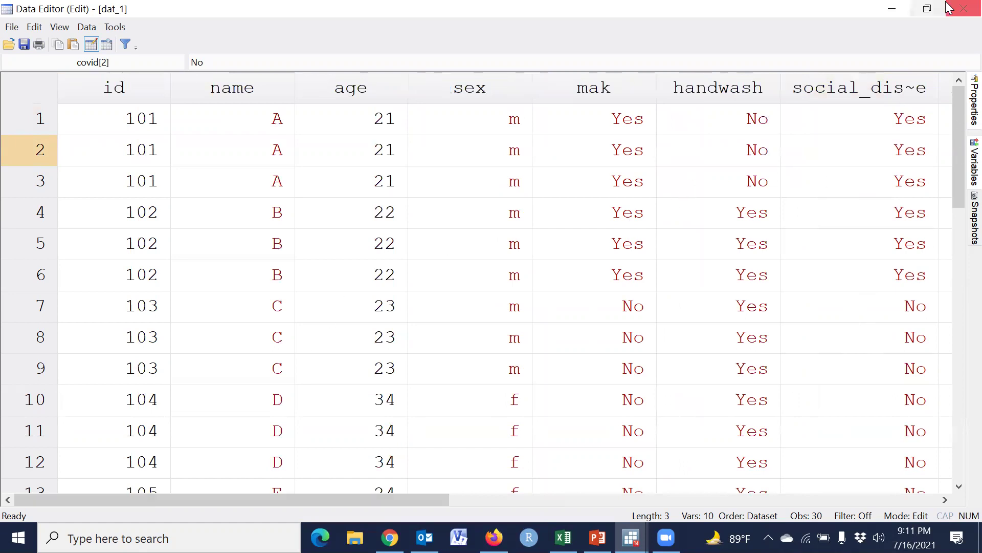
click(961, 10)
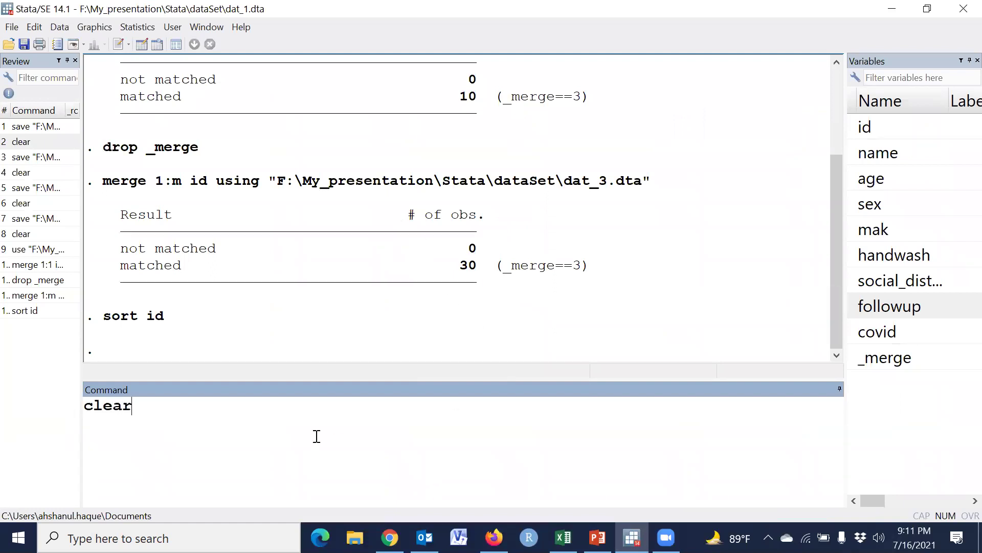
Clear the data from memory and open the dat_3 dataset from the dataSet folder.
key(Return)
click(9, 45)
click(174, 172)
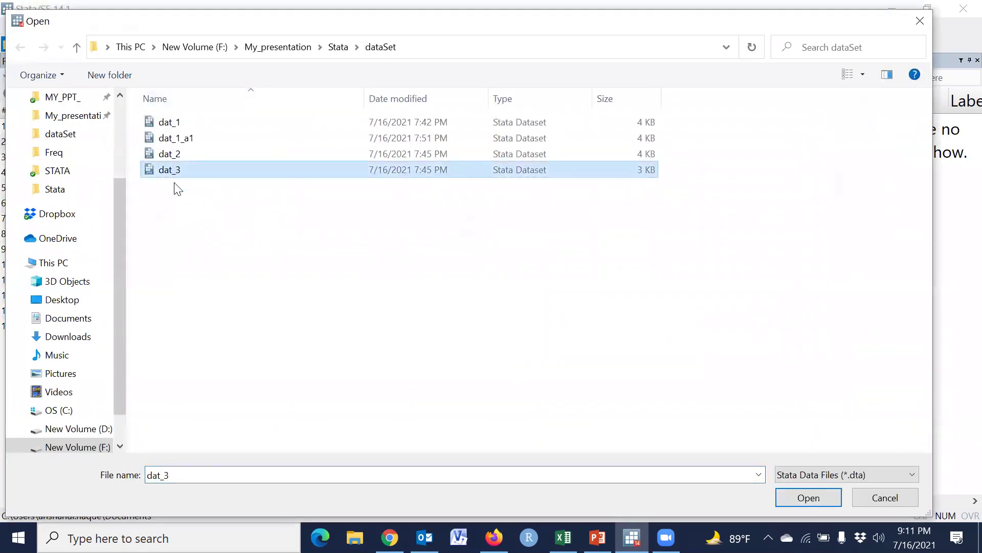
click(823, 504)
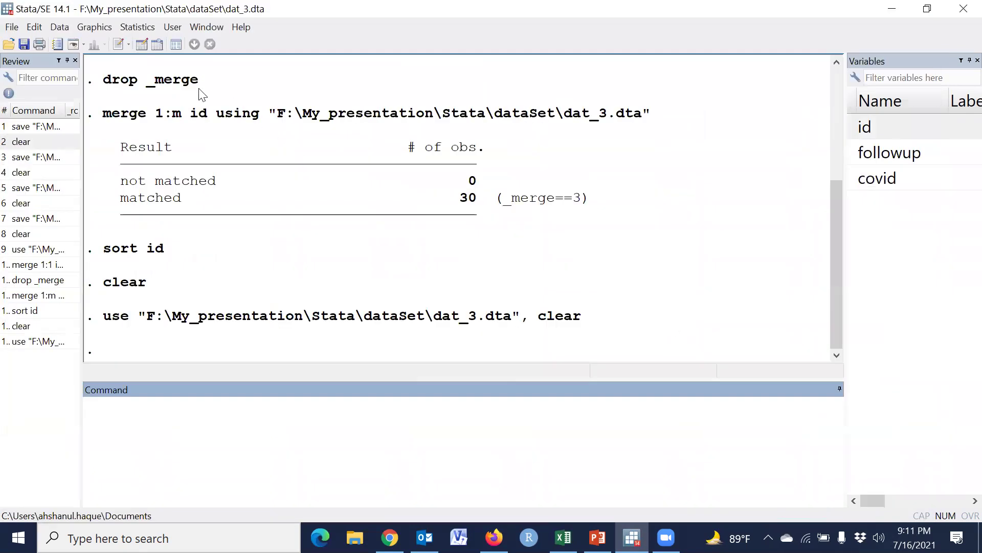
View the dat_3 records in the Data Editor, examining the repeated rows for ids 101, 102 and 103.
click(141, 44)
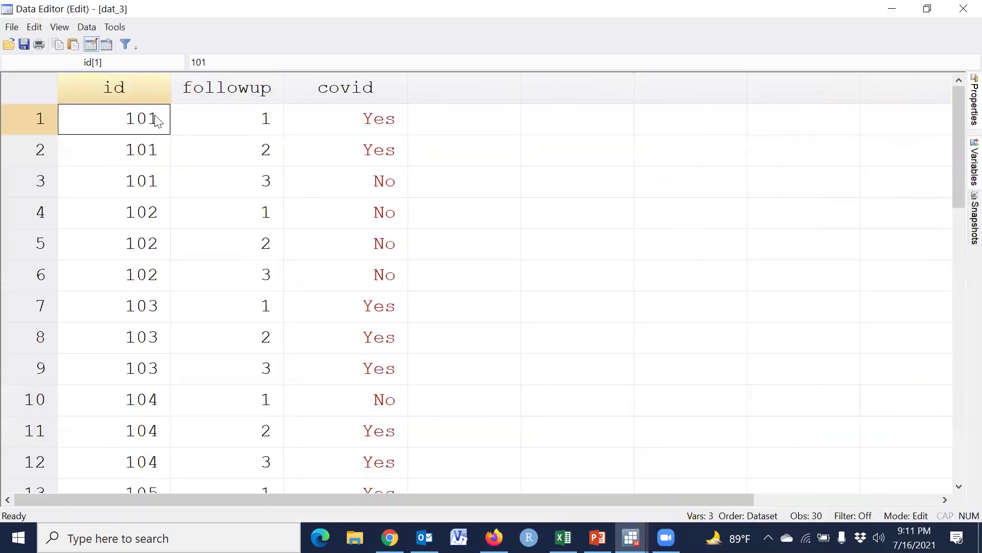
drag(41, 128, 47, 173)
drag(39, 212, 27, 372)
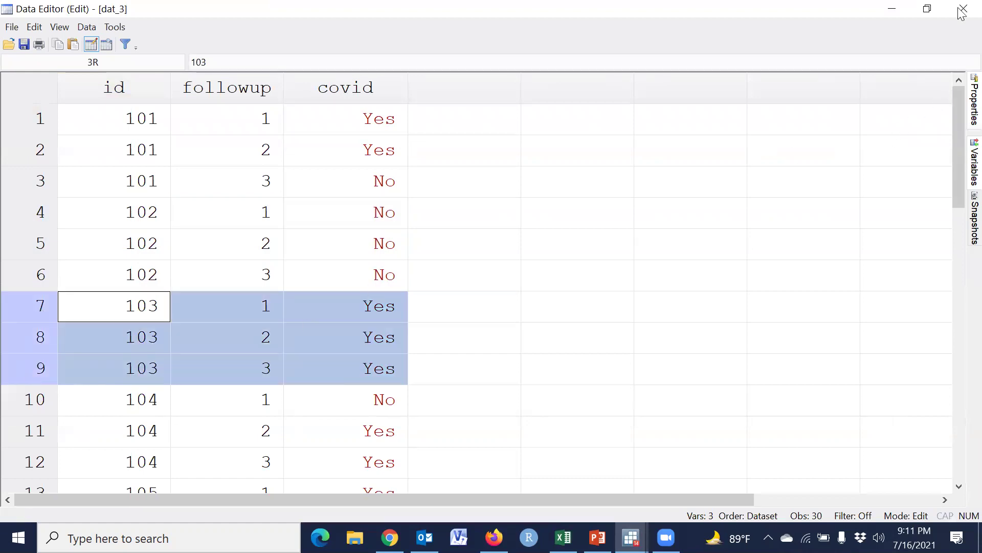
Set up a many-to-one merge on key variables with dat_1 from the dataSet folder as the dataset on disk.
key(alt+F4)
click(56, 26)
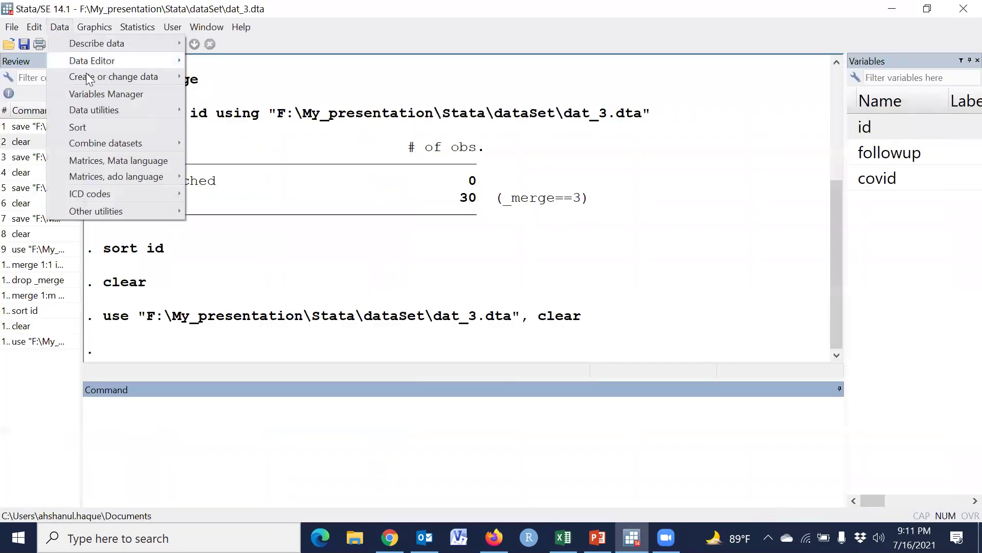
mouse_move(115, 145)
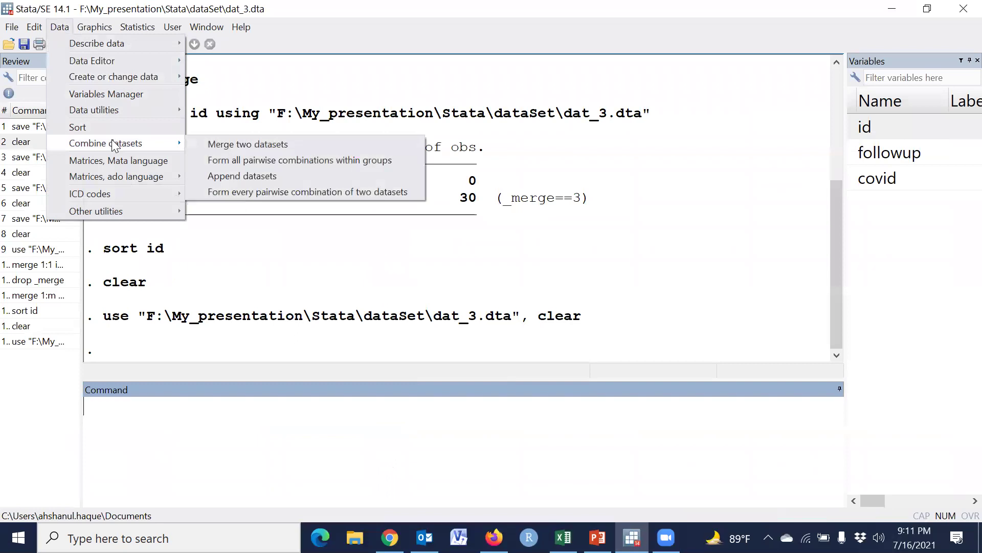
click(235, 142)
click(303, 175)
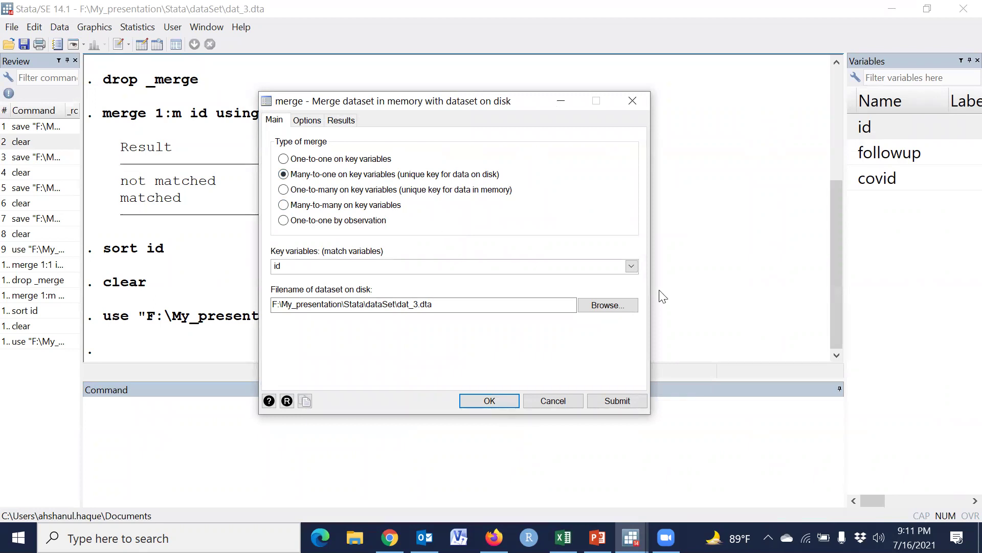
click(604, 305)
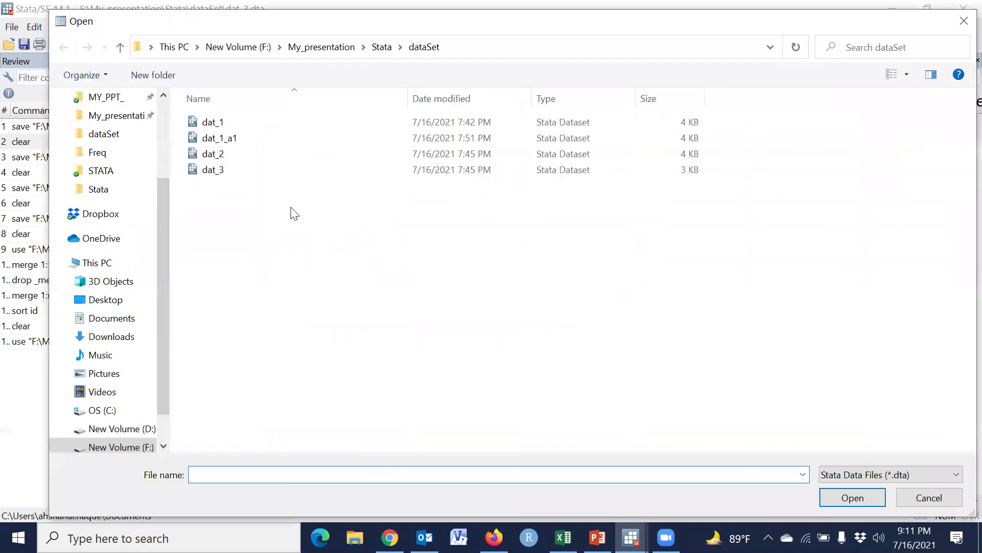
click(214, 122)
click(841, 497)
Keep id as the key variable and run the many-to-one merge.
drag(293, 264, 259, 266)
click(632, 267)
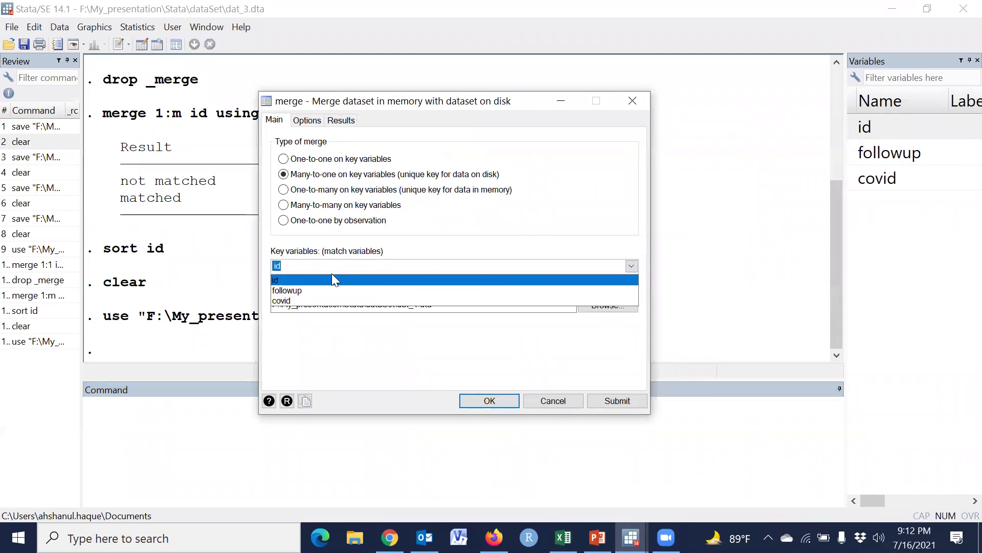
click(310, 265)
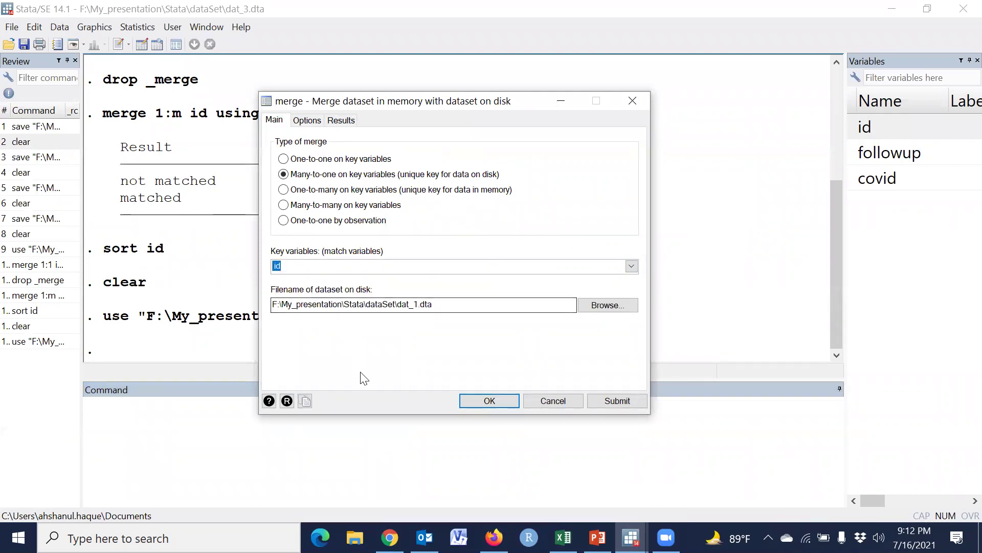
click(495, 402)
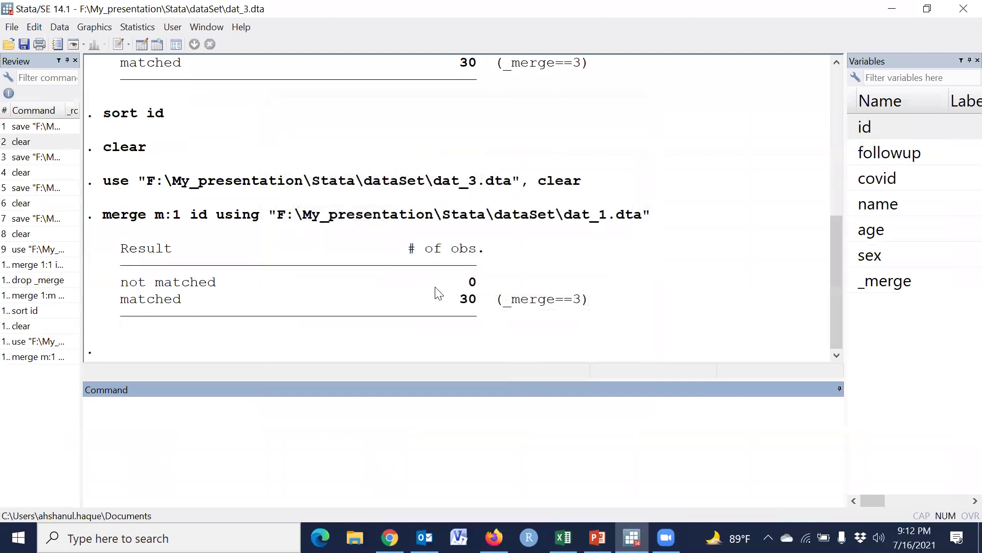
Examine the three id 101 rows of the merged dataset across the dat_3 and dat_1 variables in the Data Editor, then close it.
click(141, 44)
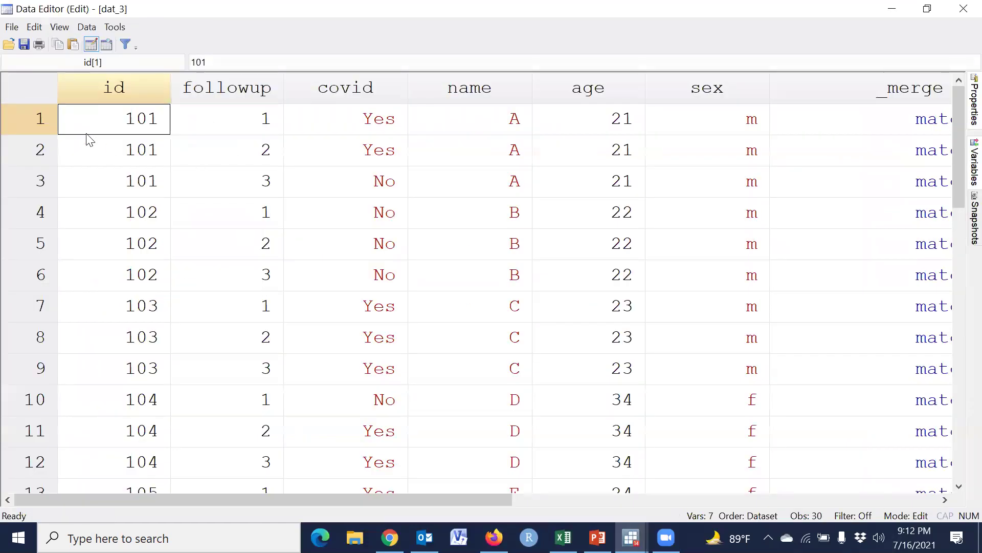
drag(125, 125, 371, 187)
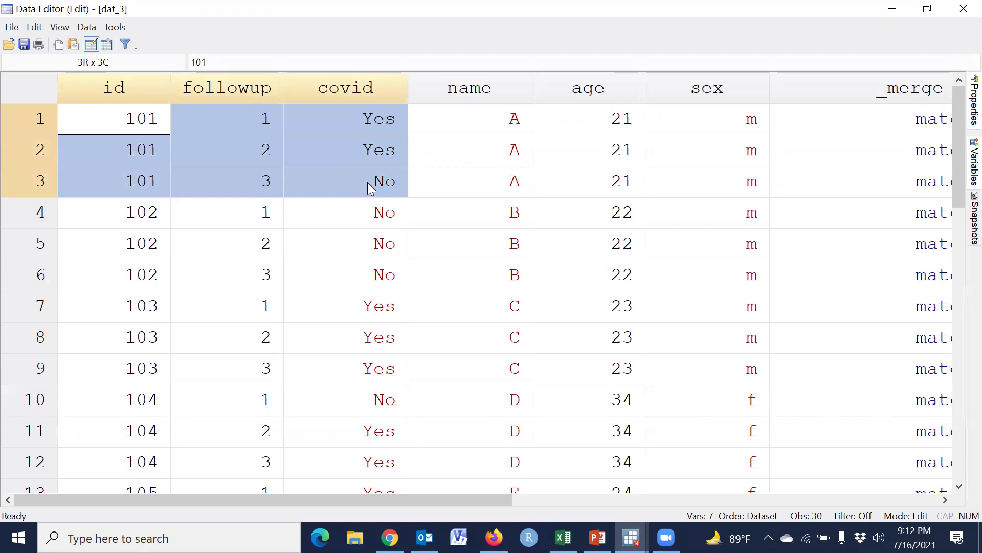
drag(532, 130, 253, 195)
drag(681, 500, 204, 491)
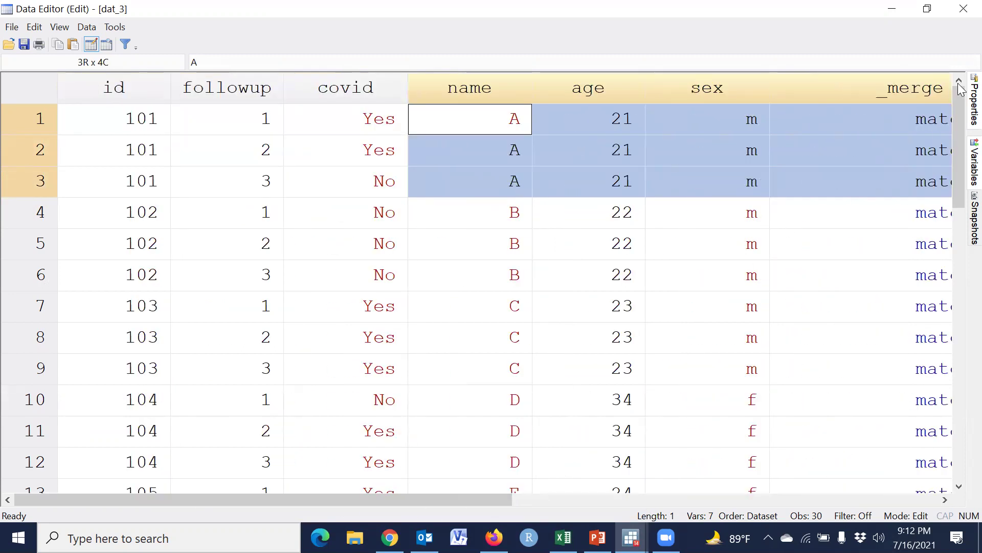
click(962, 9)
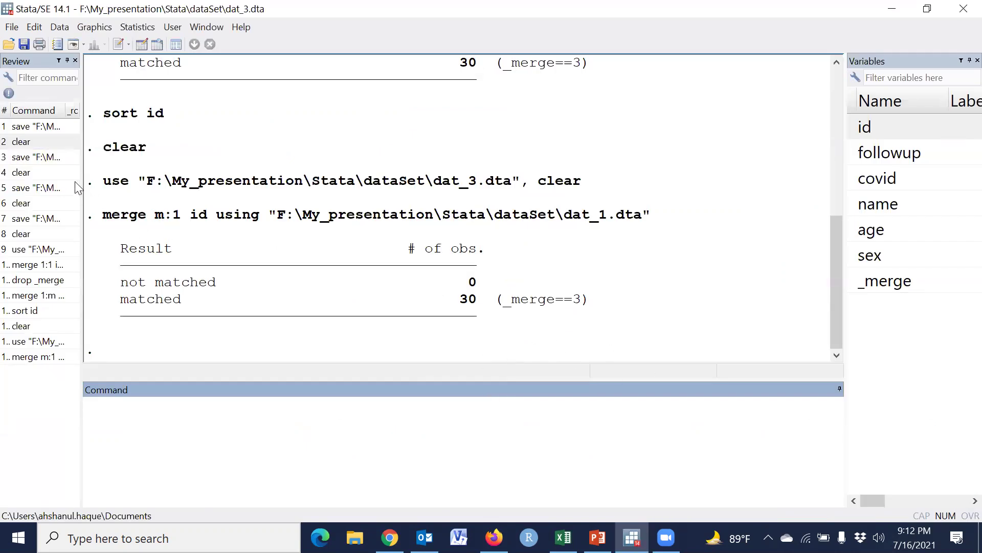
Open the dat_1 dataset, discarding the unsaved merged data.
click(9, 44)
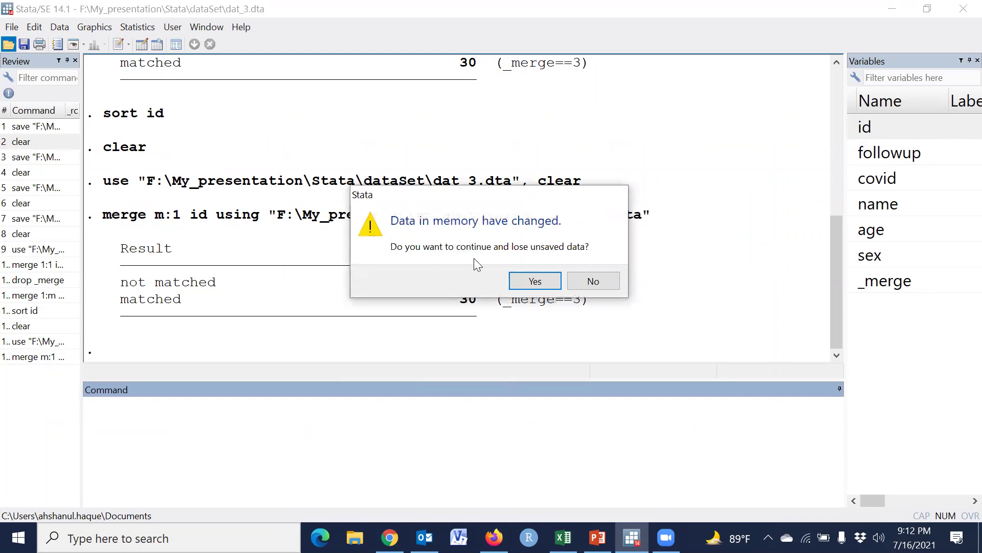
click(533, 281)
double_click(174, 120)
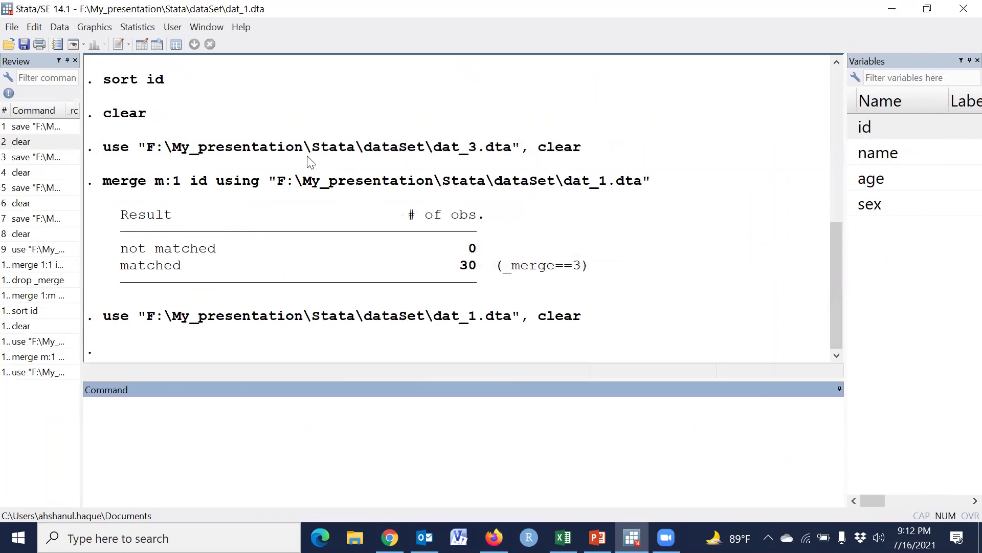
Drop observation 10 (id 110) from dat_1 in the Data Editor and close the editor.
click(142, 44)
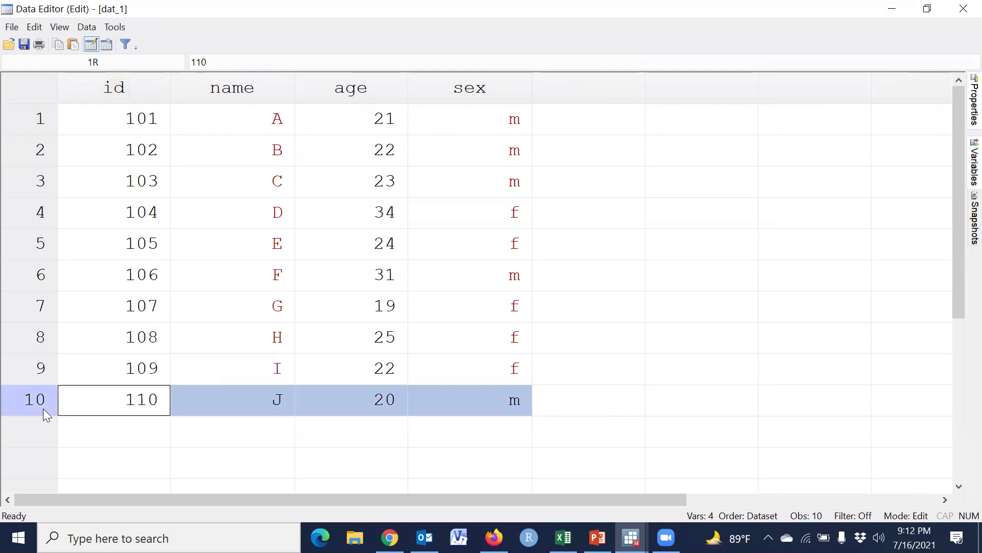
key(Delete)
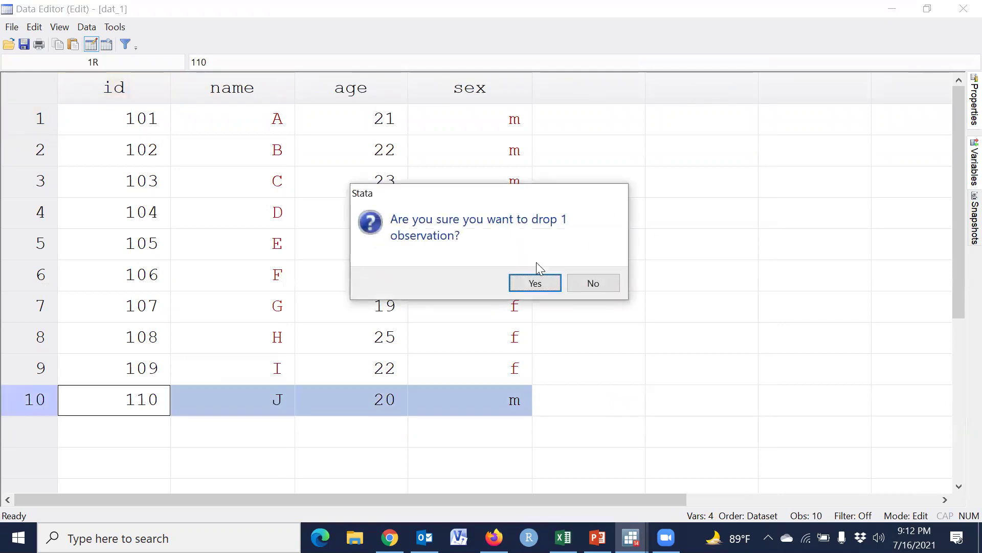
key(Return)
key(shift+Up)
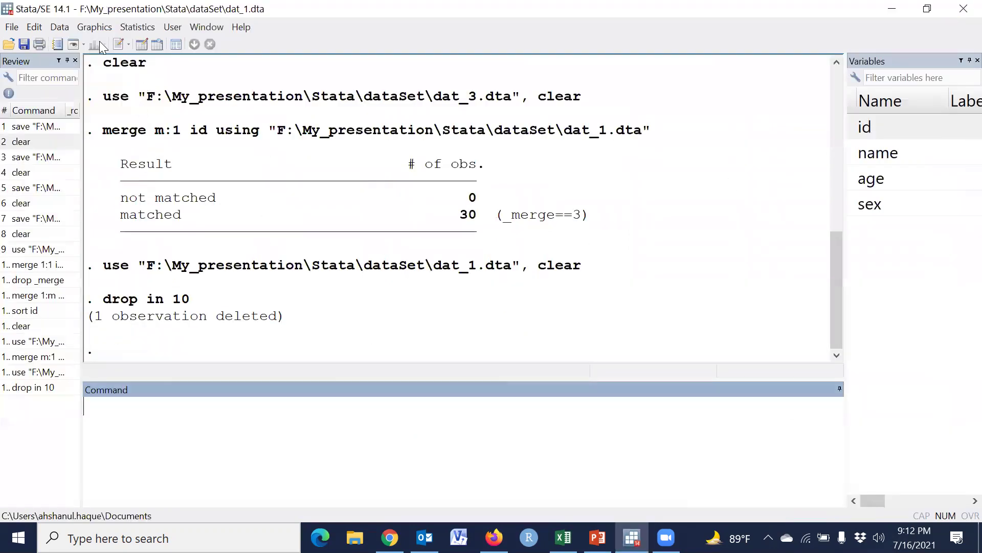
Merge the reduced dat_1 one-to-one on id with the dat_2 dataset from the dataSet folder.
click(59, 27)
mouse_move(123, 144)
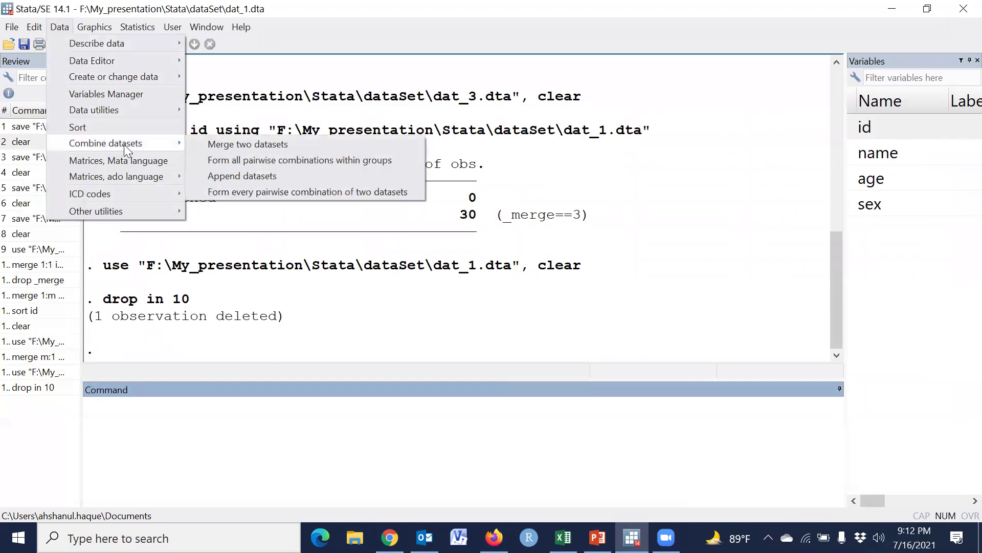
click(217, 147)
click(311, 160)
click(585, 305)
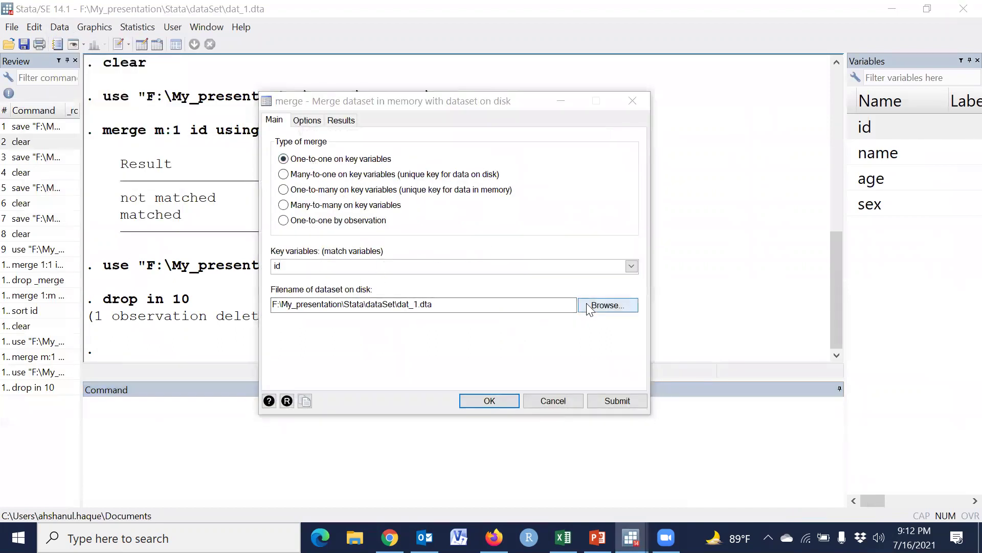
click(225, 154)
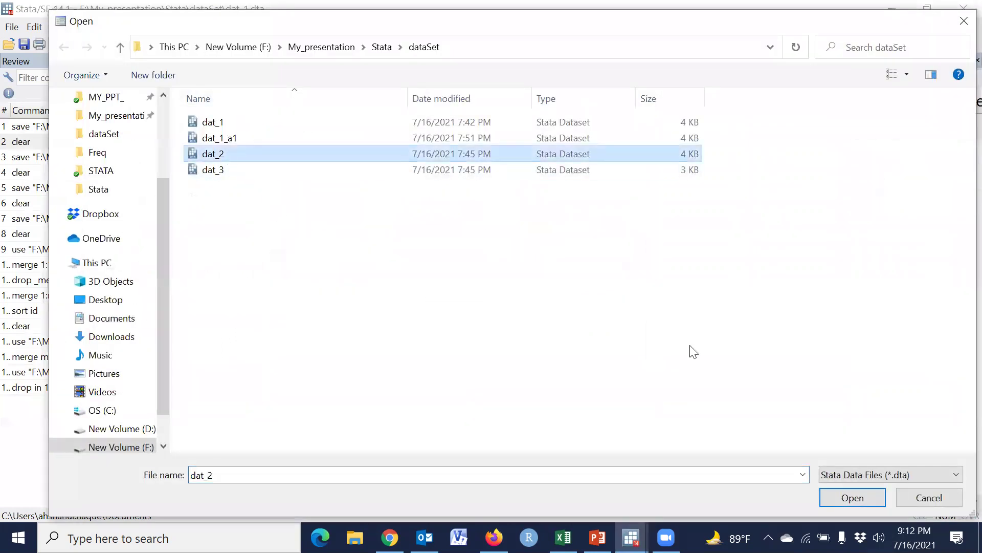
click(842, 499)
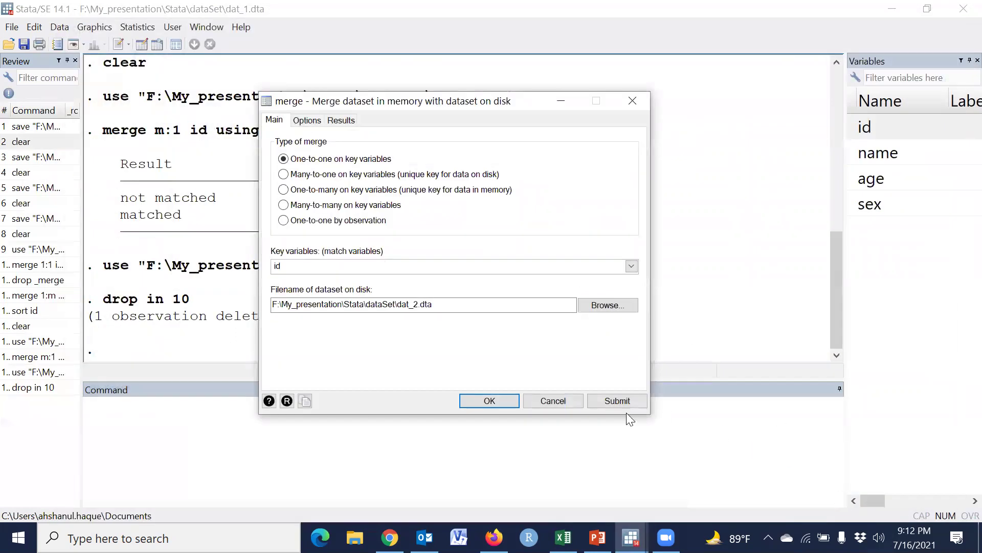
click(490, 400)
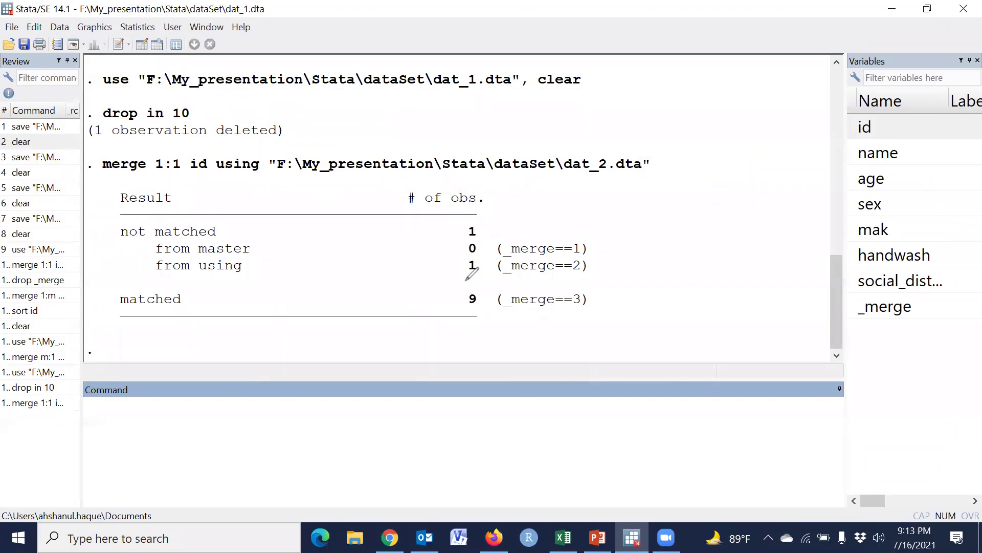
mouse_move(456, 252)
mouse_down()
mouse_move(484, 250)
mouse_move(466, 243)
mouse_move(457, 250)
mouse_move(506, 257)
mouse_move(508, 272)
mouse_move(461, 265)
mouse_up()
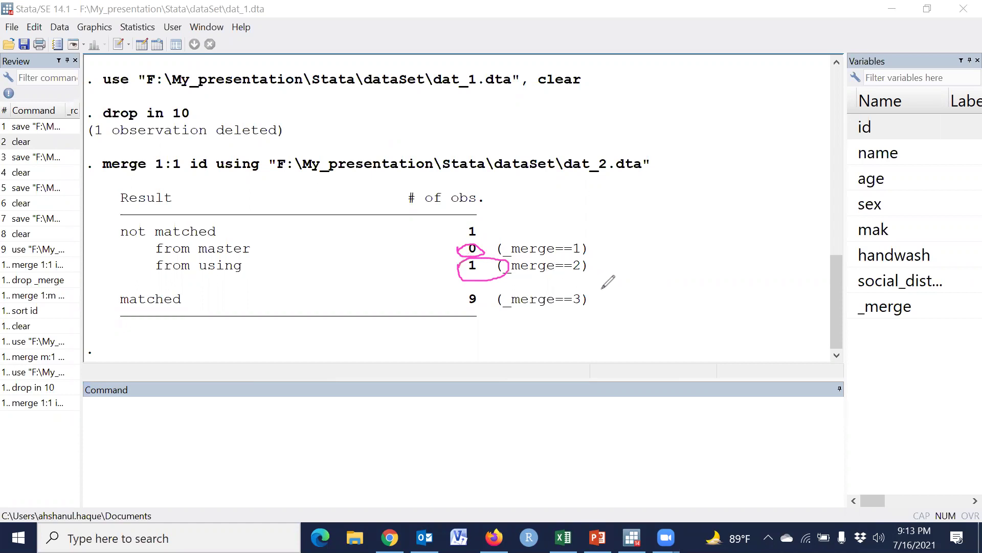
click(501, 85)
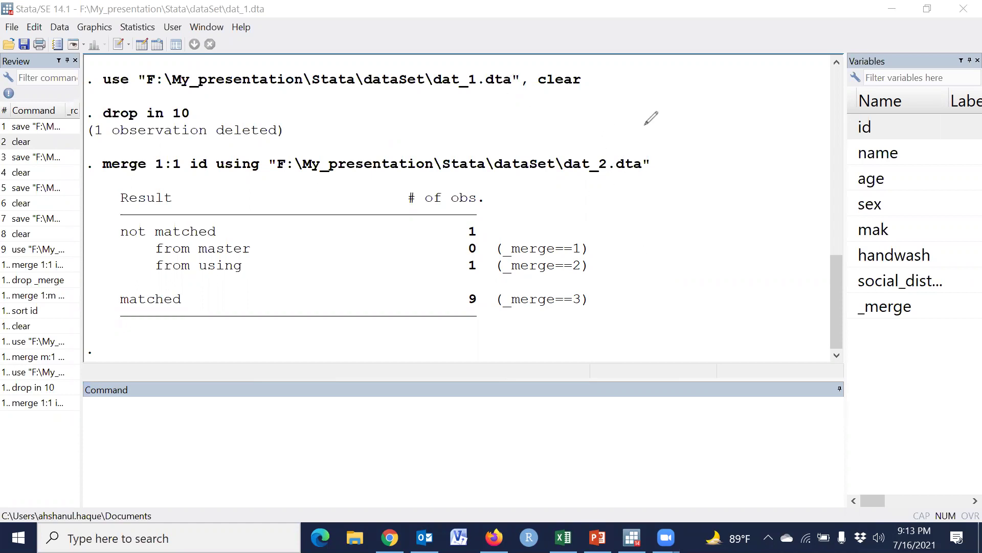
click(596, 87)
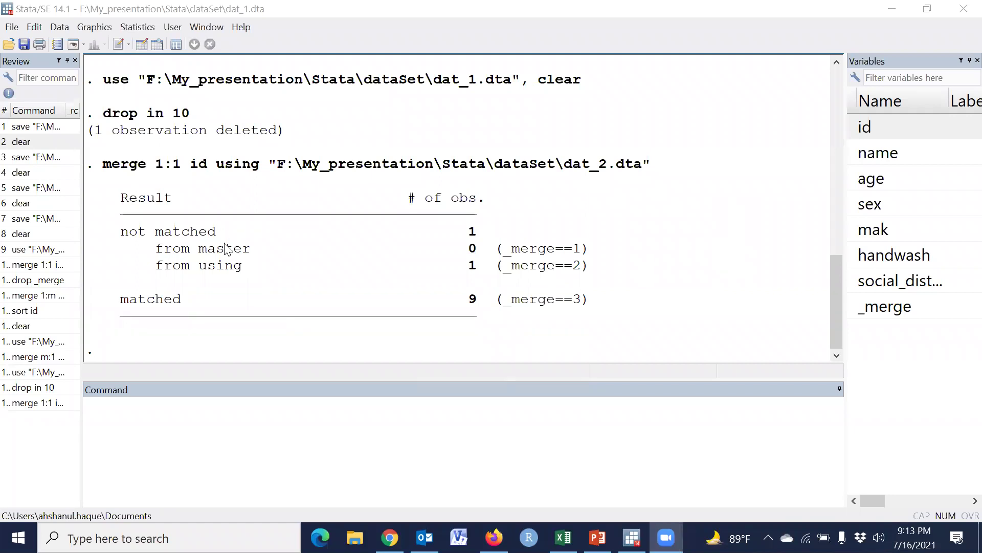
Clear the merged data from memory by rerunning the earlier clear command.
click(32, 142)
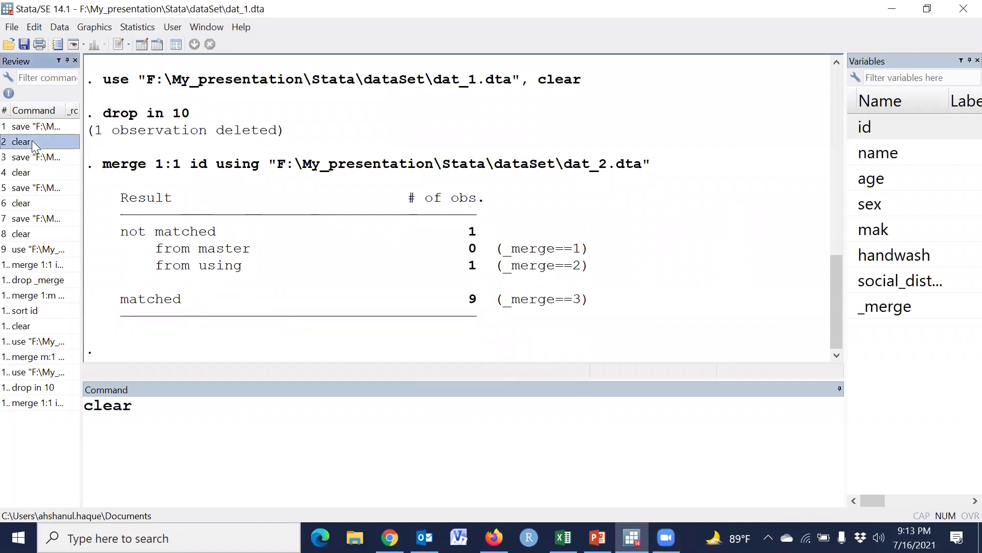
key(Return)
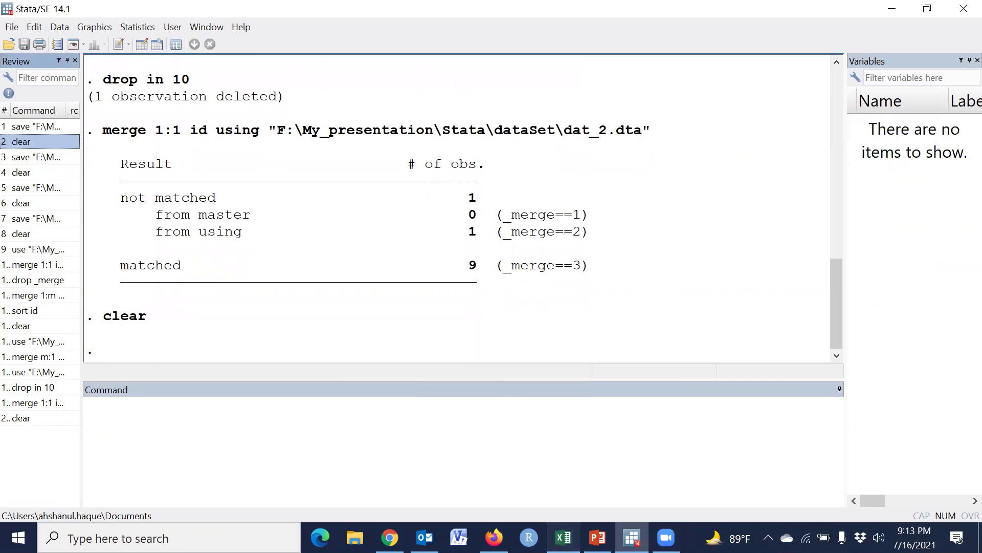
Switch to Excel and compare the two tables on Sheet2, highlighting A3:D13 and G3:J13 in turn.
click(563, 537)
click(135, 497)
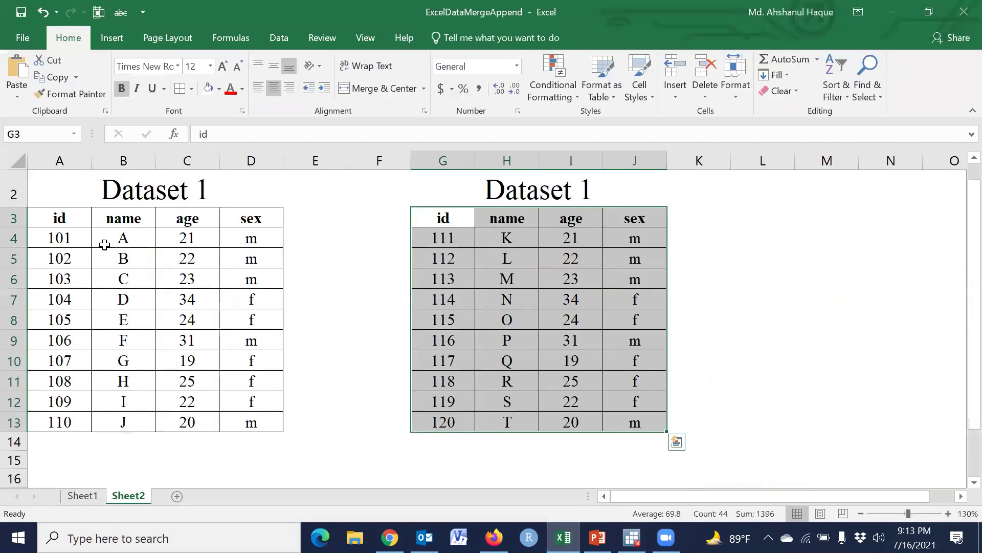
drag(64, 221, 257, 421)
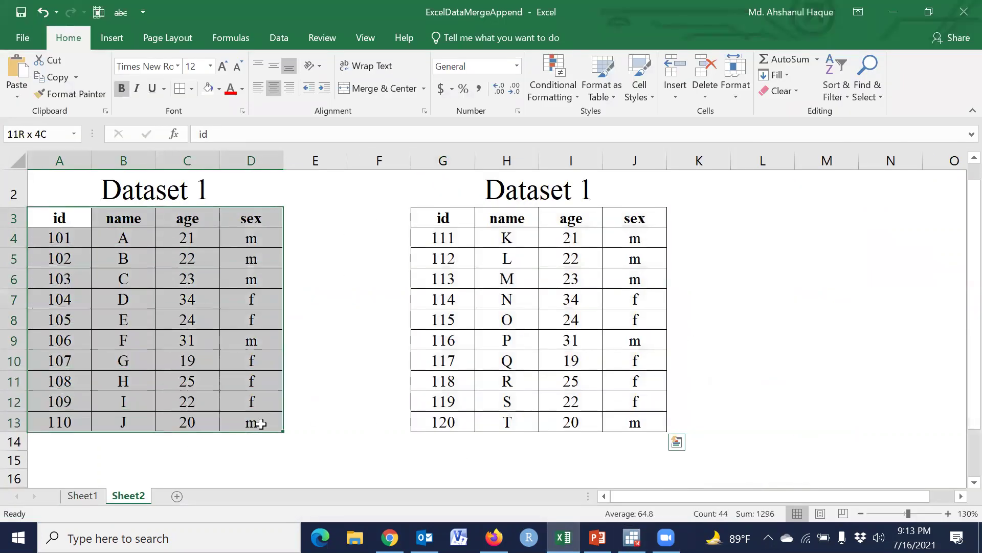
drag(451, 218, 635, 420)
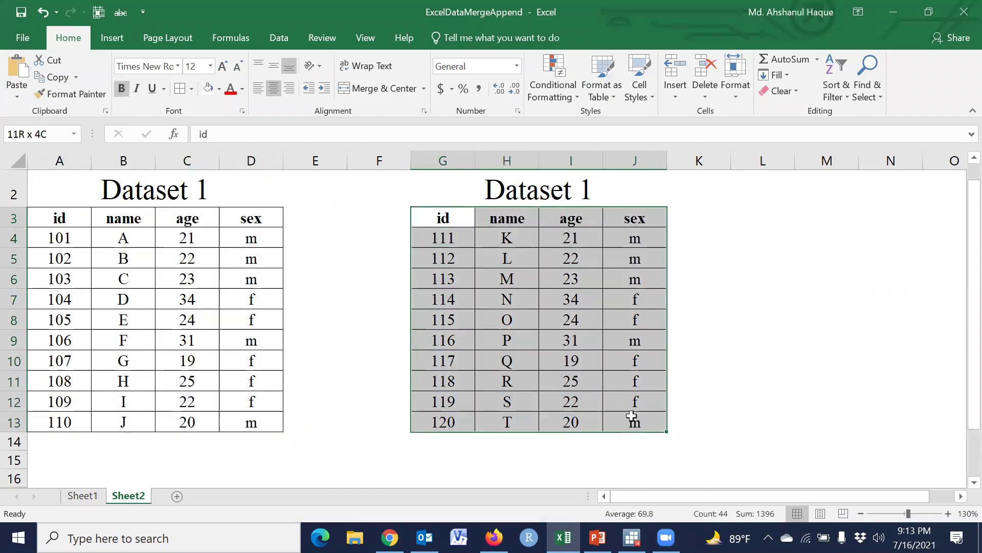
Copy the table in G3:J13 and paste it below the first table, starting at cell A15.
drag(440, 219, 624, 433)
key(ctrl+c)
scroll(154, 444, down, 2)
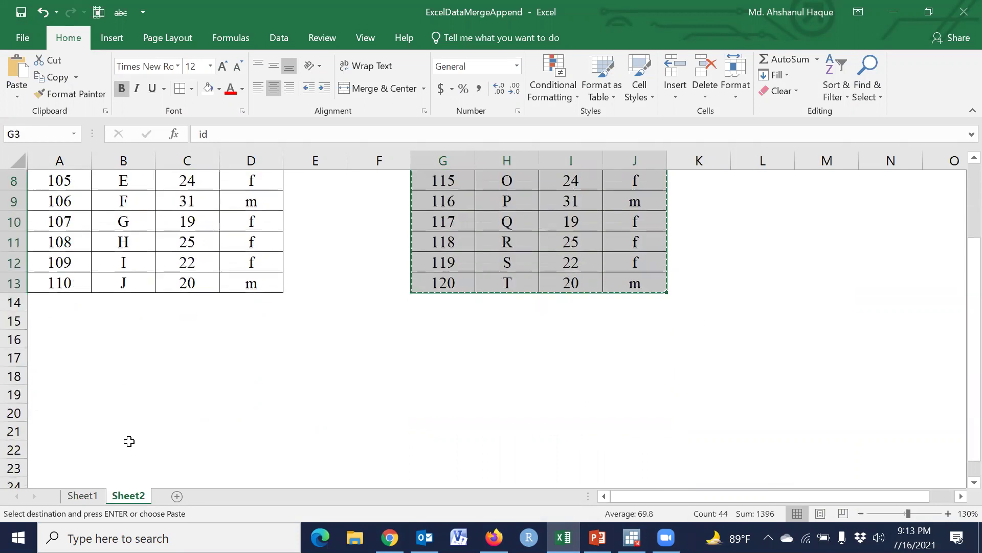
click(62, 322)
key(ctrl+v)
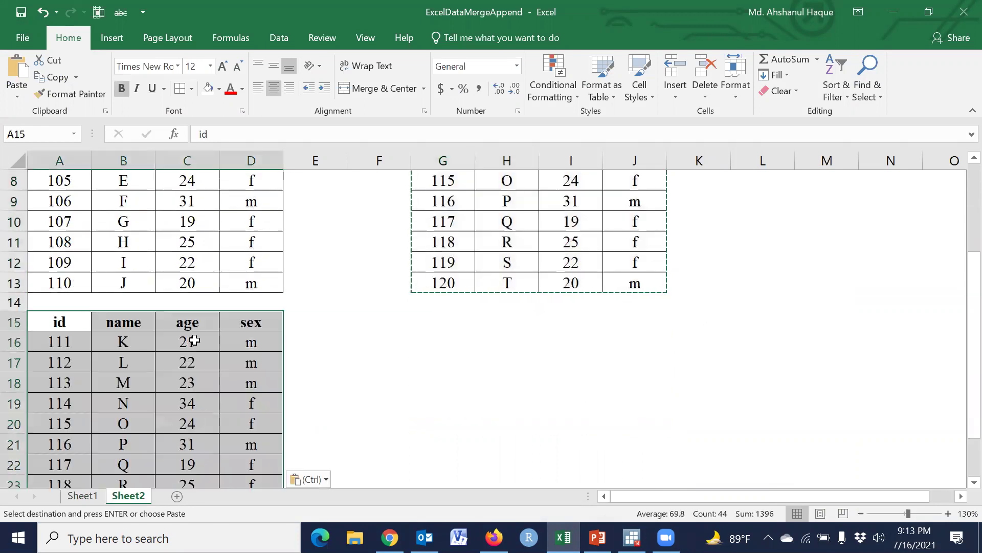
scroll(193, 340, up, 2)
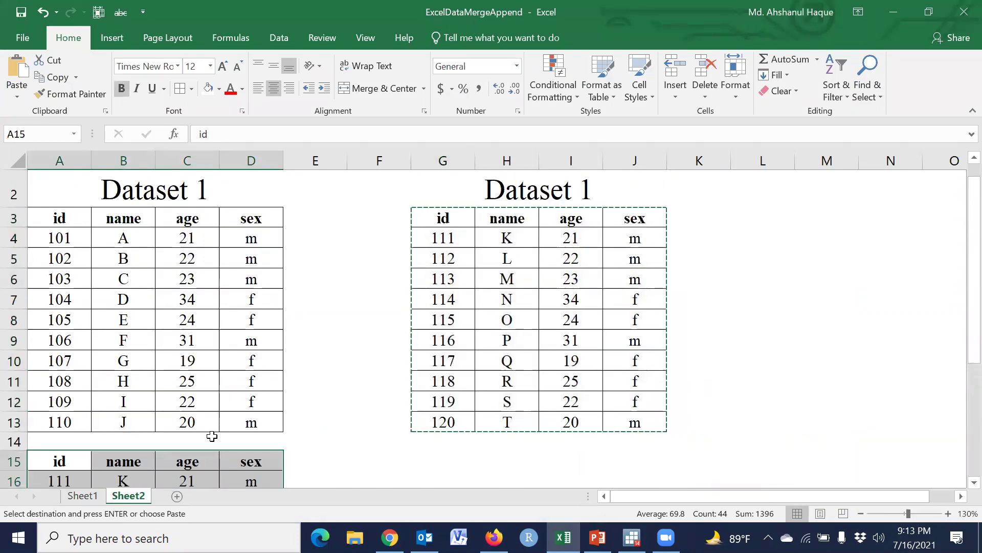
Switch back to Stata and open the dat_1 dataset.
click(633, 538)
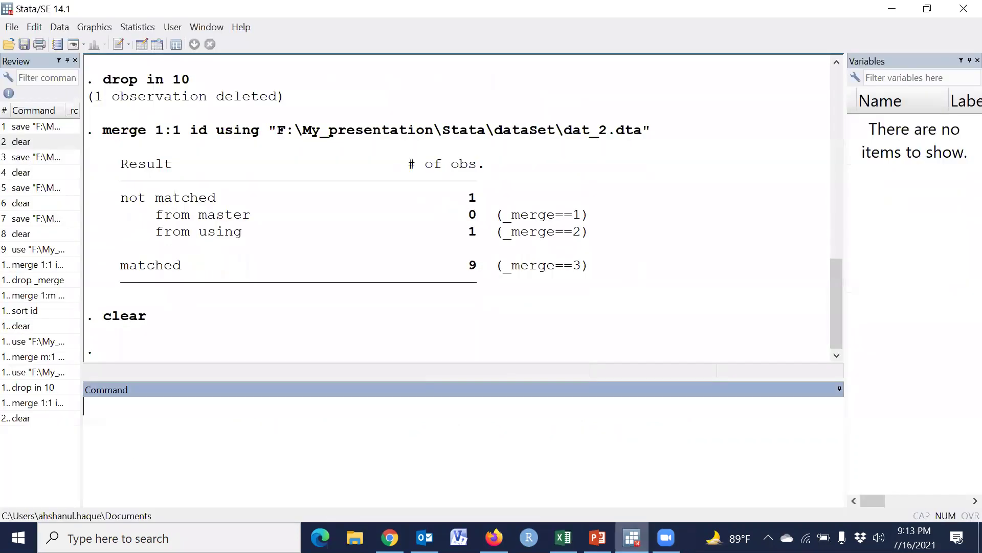
click(9, 44)
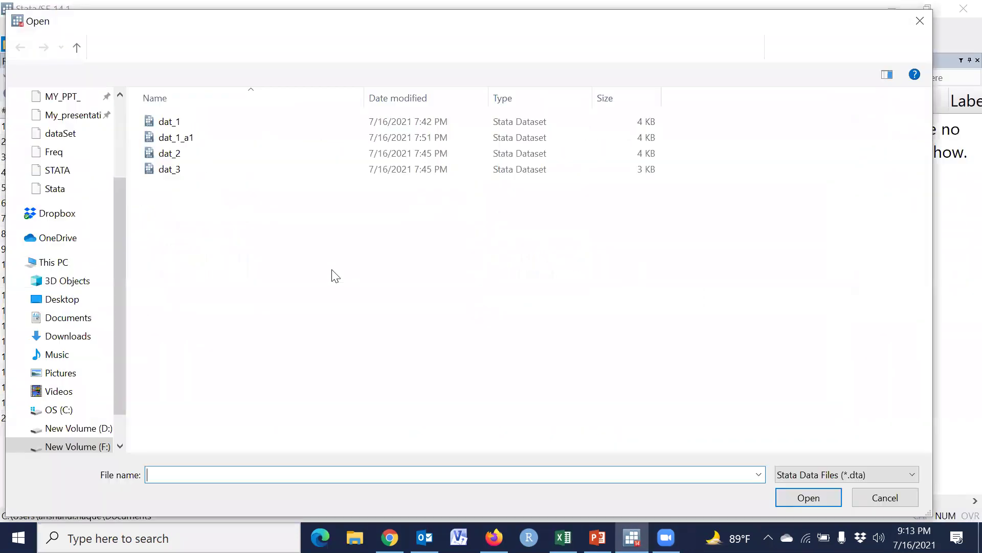
click(174, 123)
double_click(174, 123)
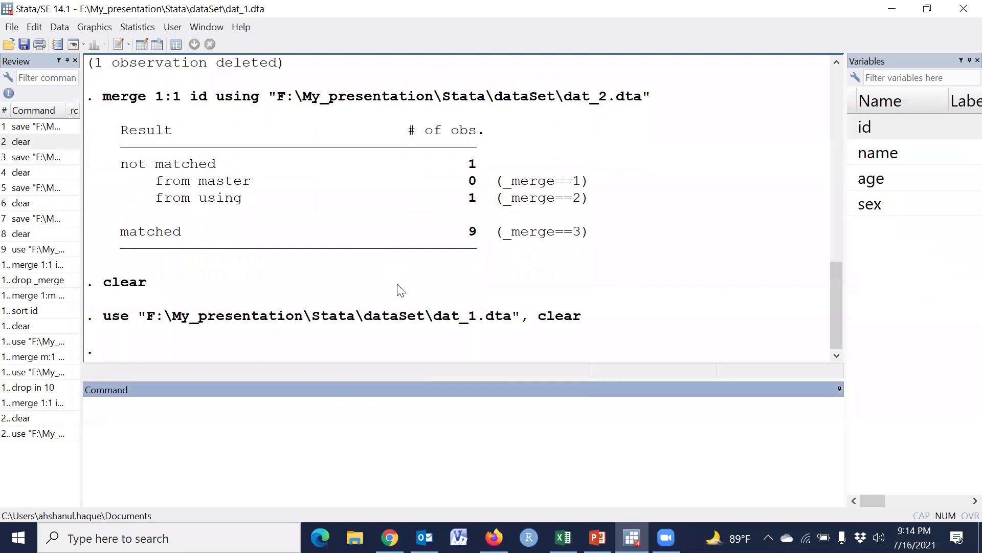
Append the dat_1_a1 dataset from the dataSet folder to the open data, keeping all variables from the appending dataset.
click(60, 27)
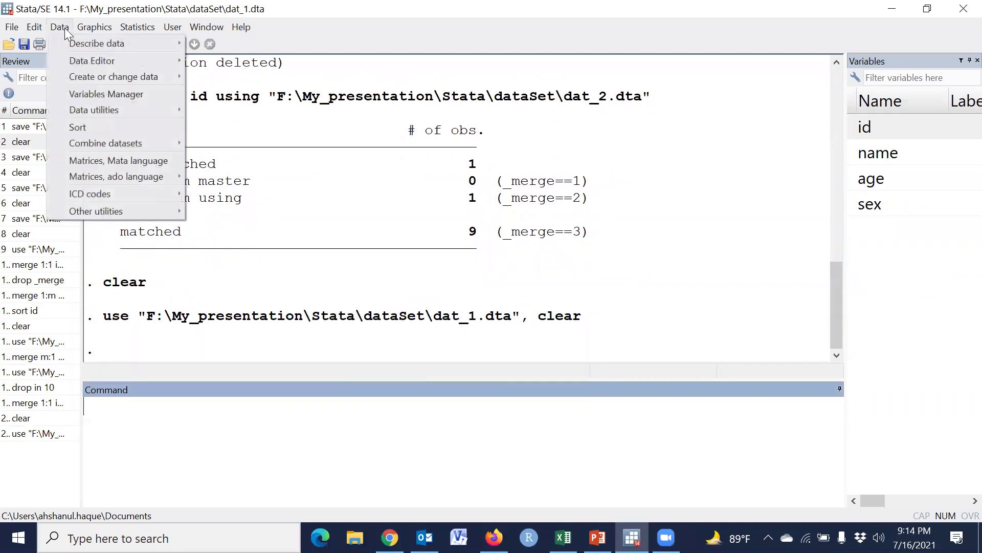
mouse_move(93, 147)
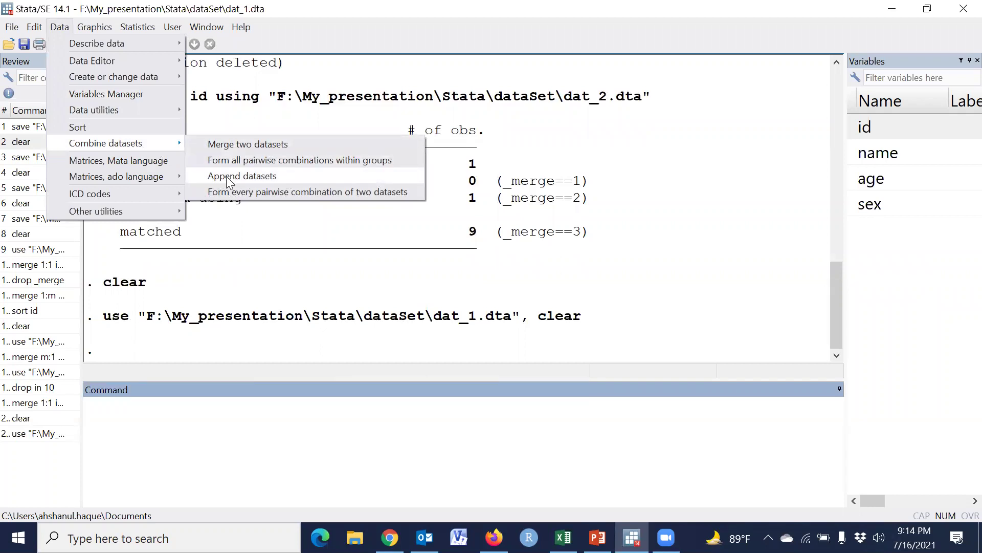
click(248, 179)
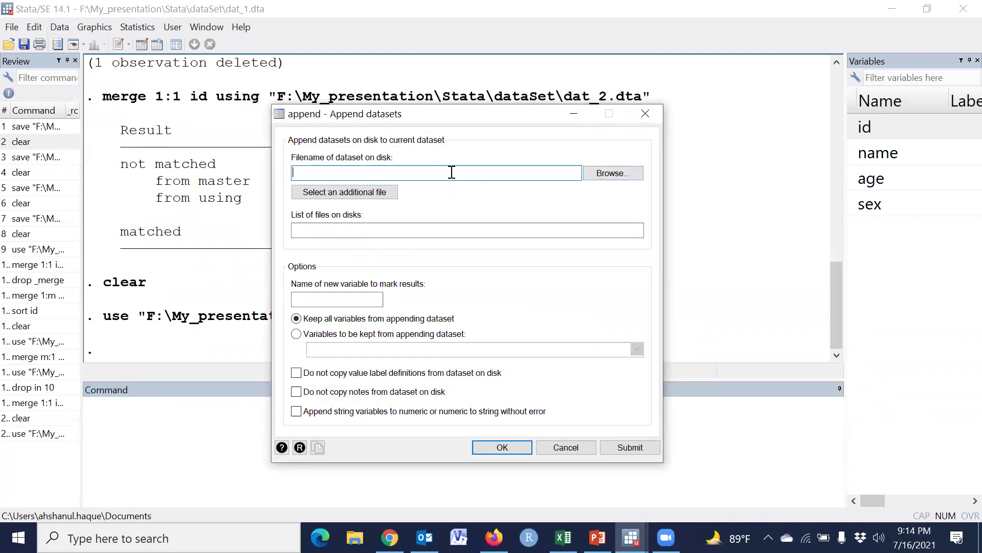
click(611, 177)
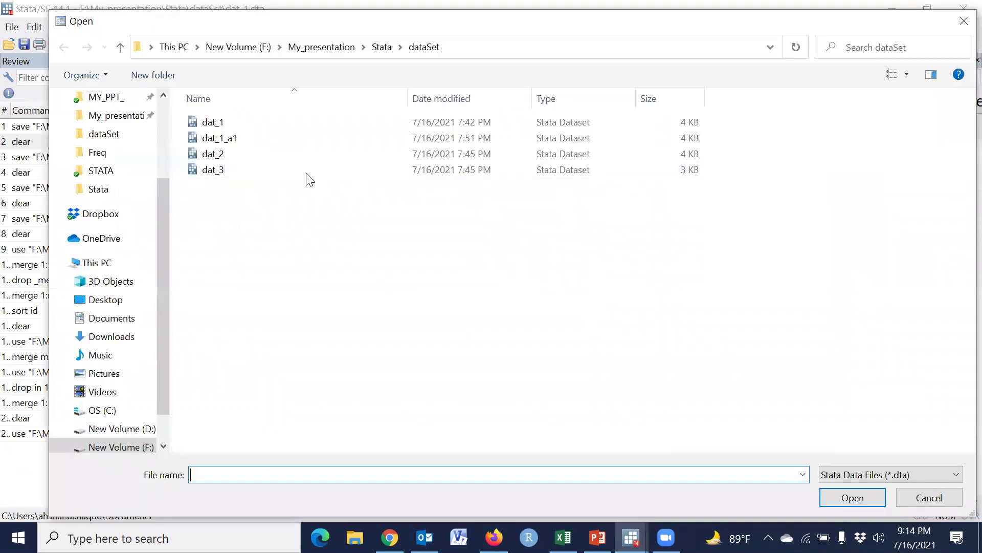
click(230, 137)
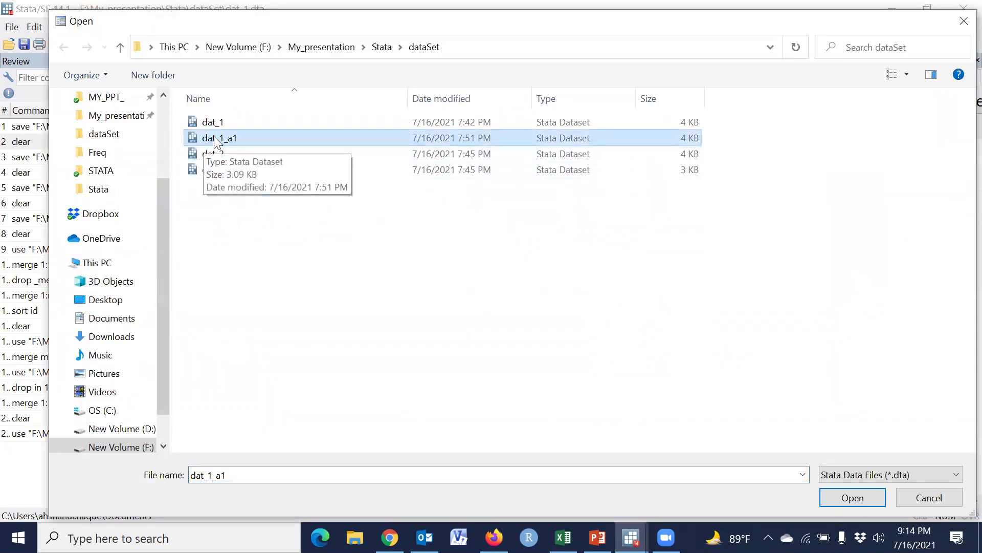
click(846, 495)
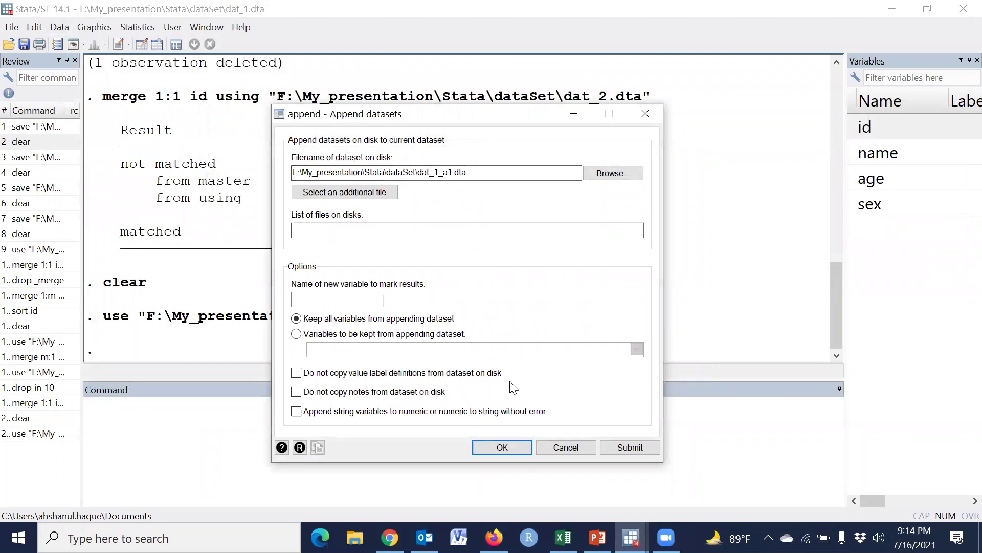
click(502, 448)
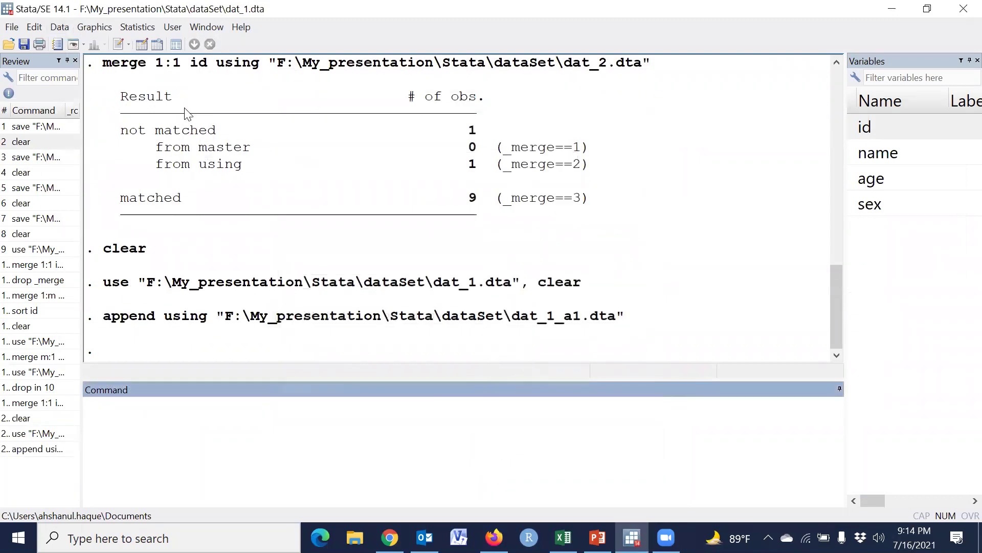
Inspect the combined data in the Data Editor, highlighting the appended observations in rows 11 to 20, and close the editor.
click(141, 44)
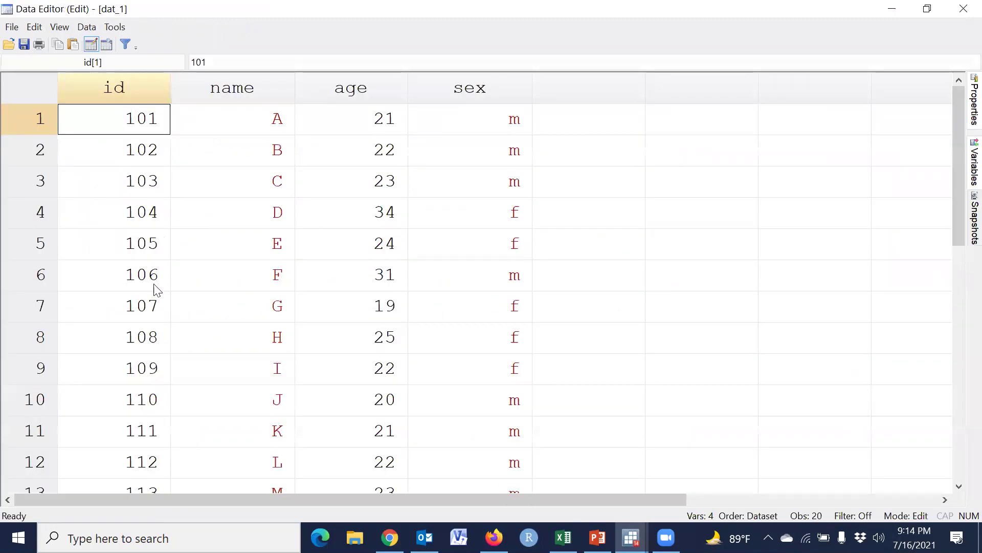
click(164, 404)
scroll(186, 417, down, 3)
drag(152, 148, 508, 430)
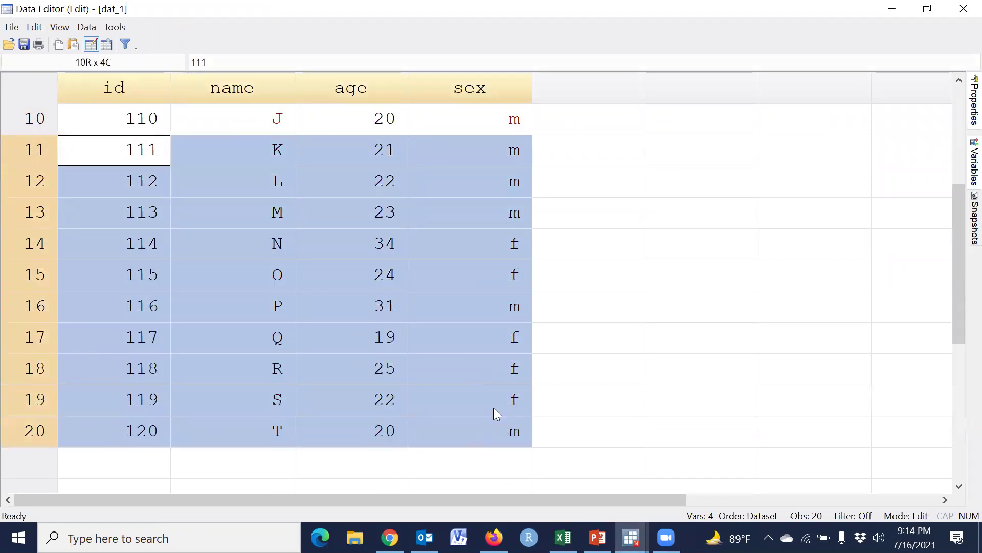
scroll(366, 394, up, 3)
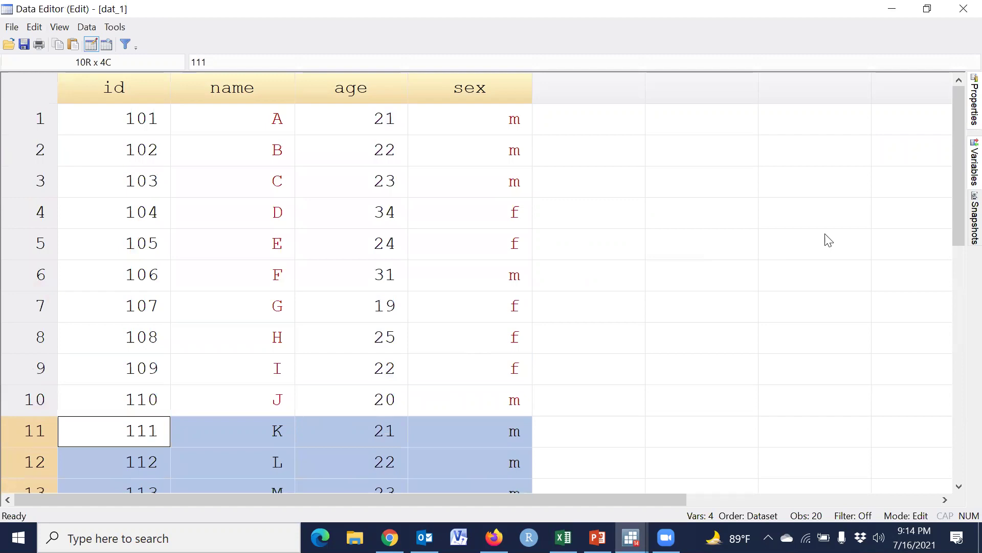
click(960, 9)
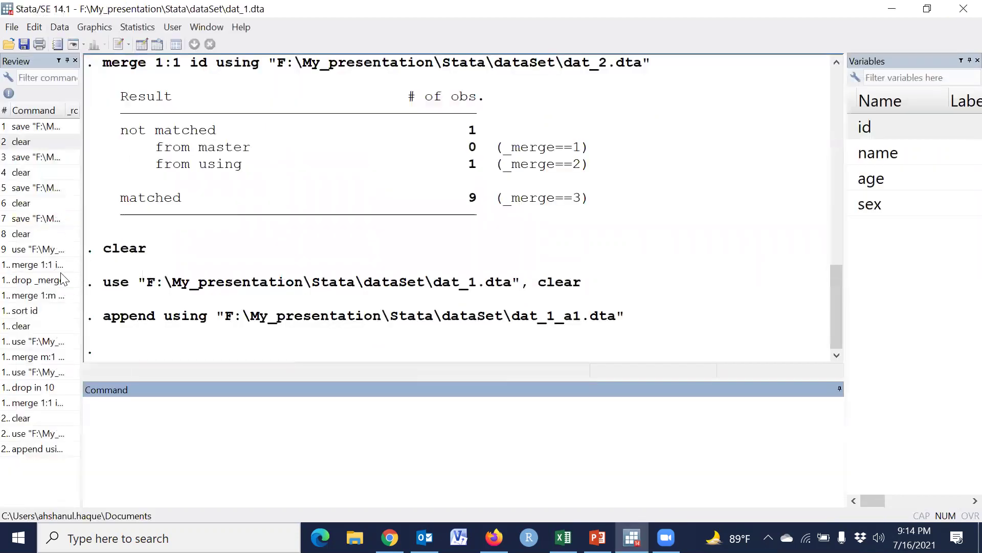
Cut the commands from the first use of dat_1 through append out of the command history and paste them into a new do-file from line 2.
click(35, 249)
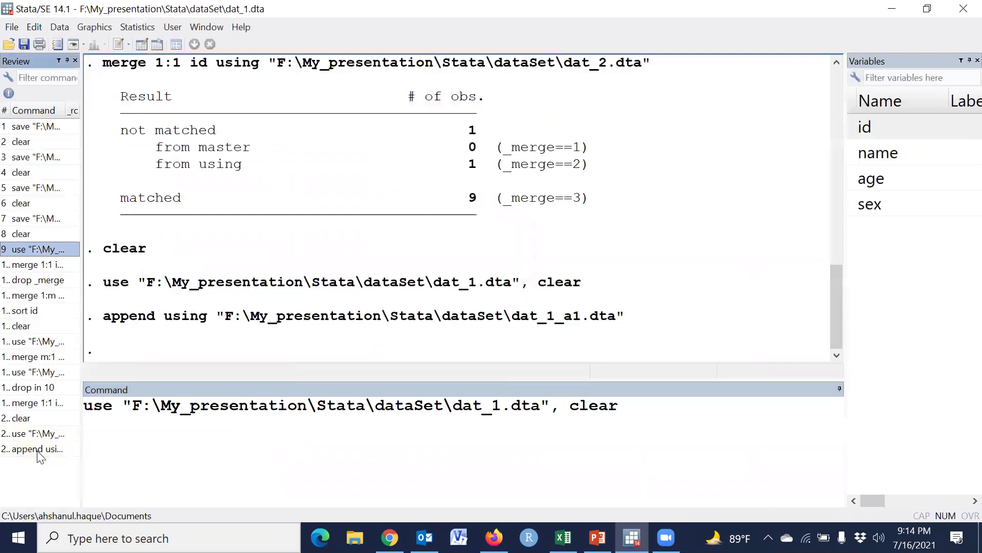
shift+click(38, 448)
key(Delete)
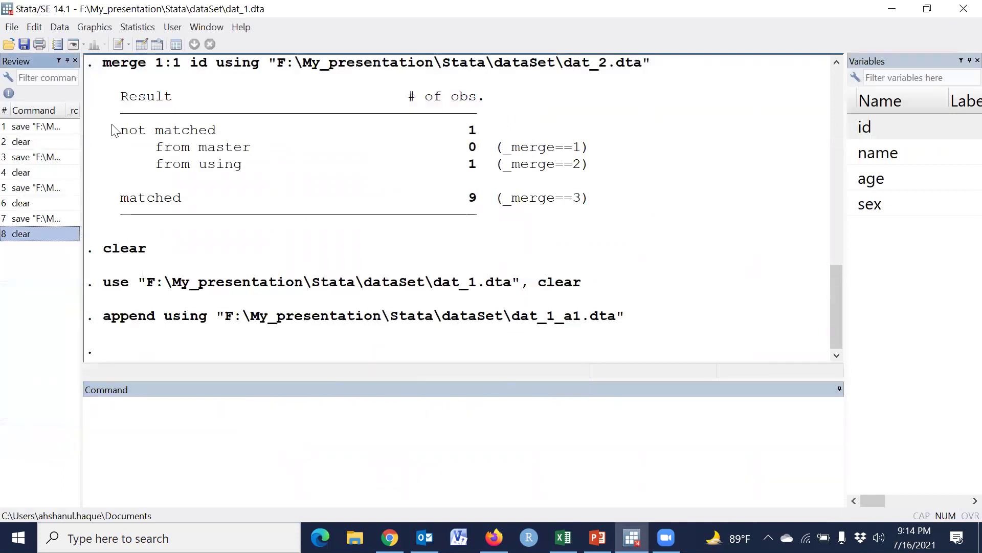
key(ctrl+9)
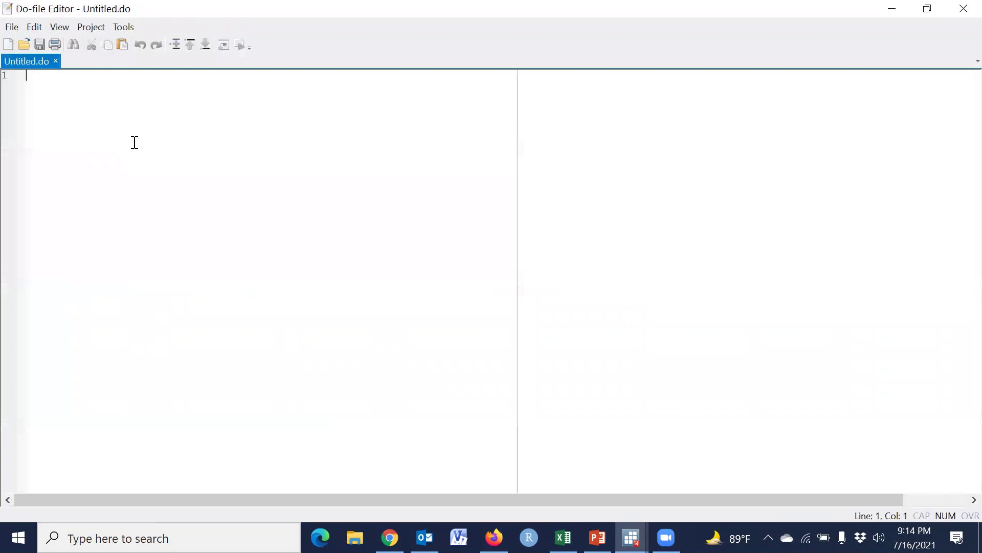
key(Return)
key(ctrl+v)
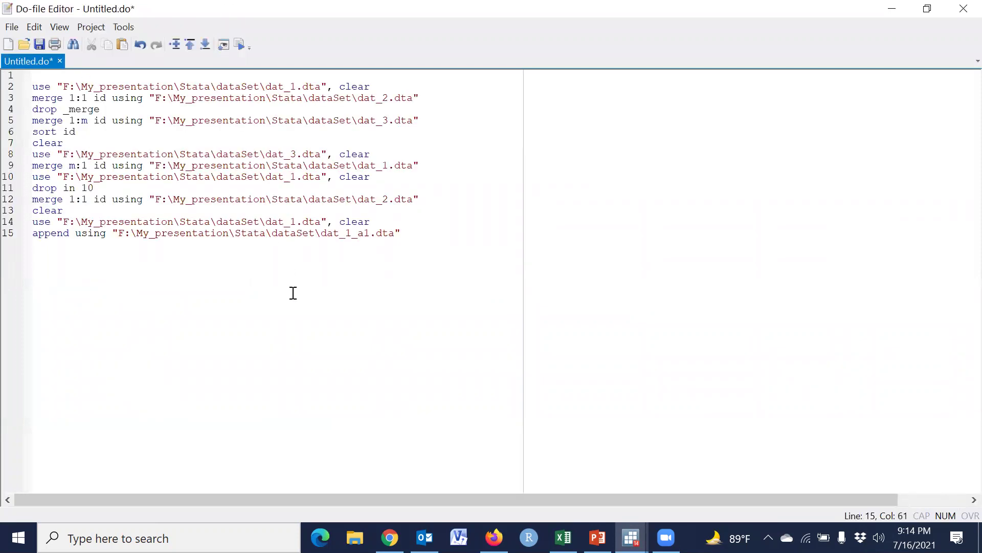
Enlarge the do-file text and review the pasted commands on lines 2 to 15 by highlighting them, leaving them deselected.
ctrl+scroll(287, 314, up, 8)
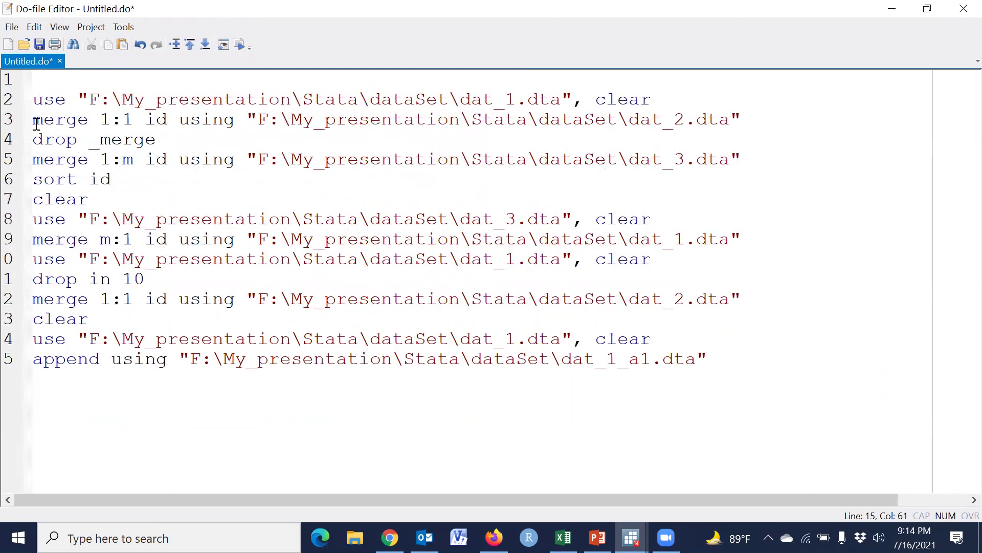
drag(21, 101, 45, 398)
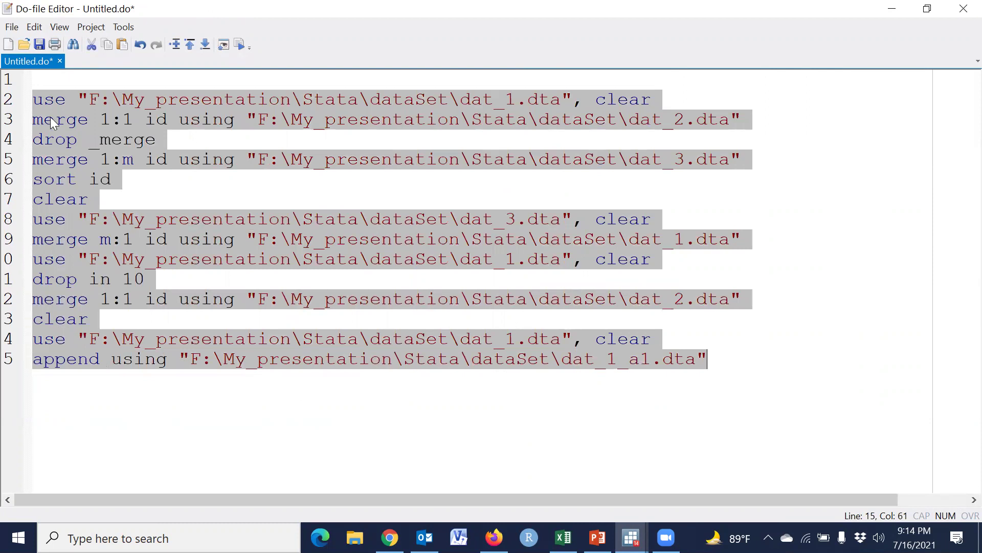
drag(68, 83, 715, 379)
click(576, 431)
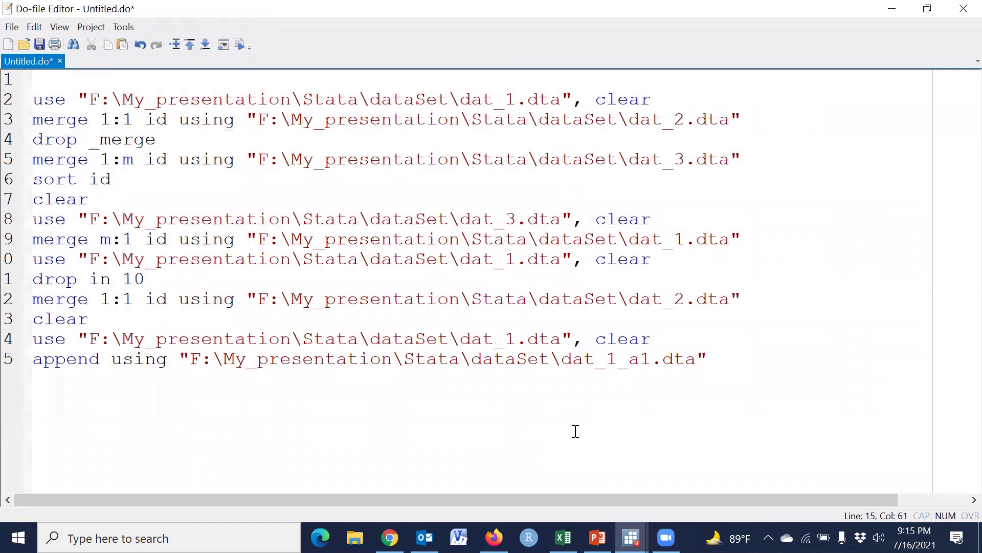